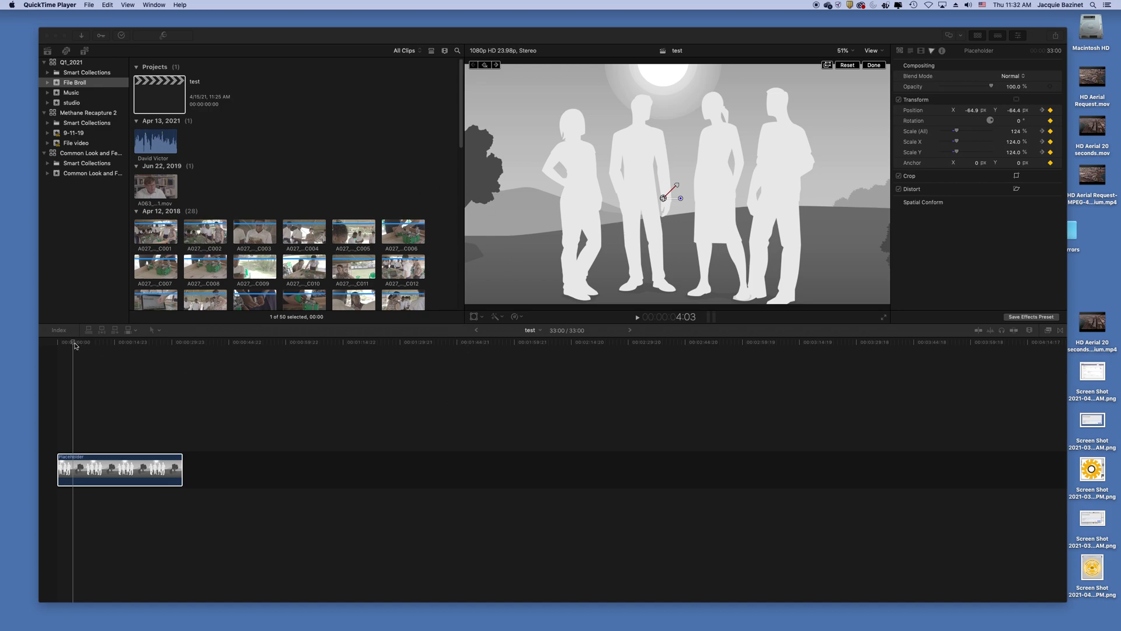
Step through the Position keyframes to the 15:09 keyframe at 100% scale, toggling the Transform overlay off and on
{"action": "left_click", "coordinate": [75, 345]}
{"action": "left_click_drag", "start_coordinate": [87, 343], "coordinate": [57, 353]}
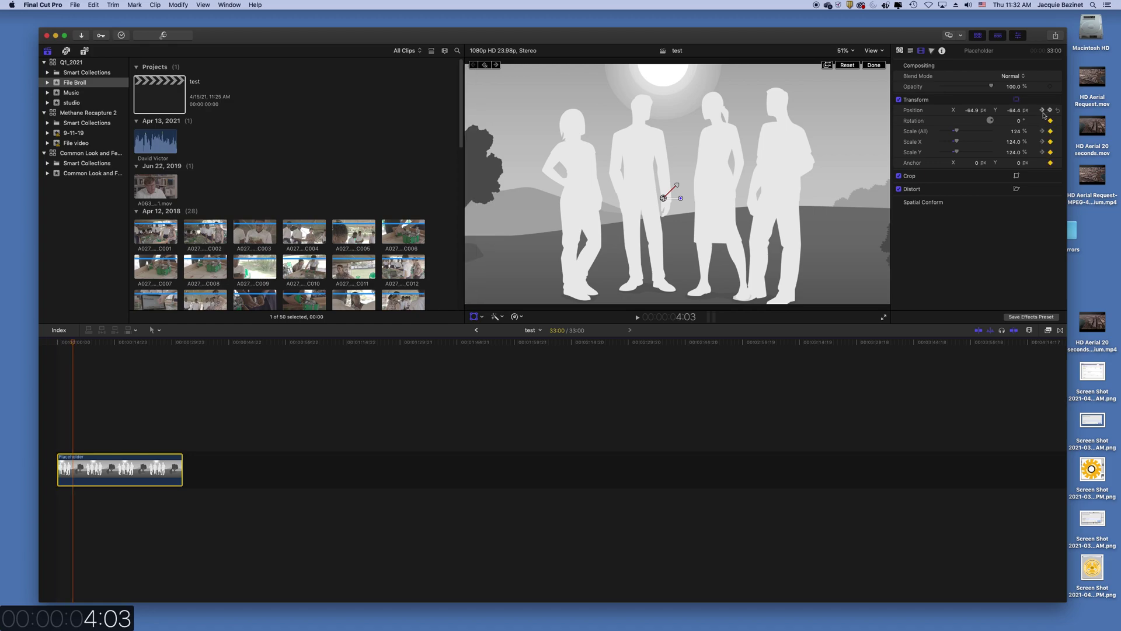
{"action": "left_click", "coordinate": [1043, 113]}
{"action": "left_click", "coordinate": [1036, 111]}
{"action": "left_click", "coordinate": [1044, 111]}
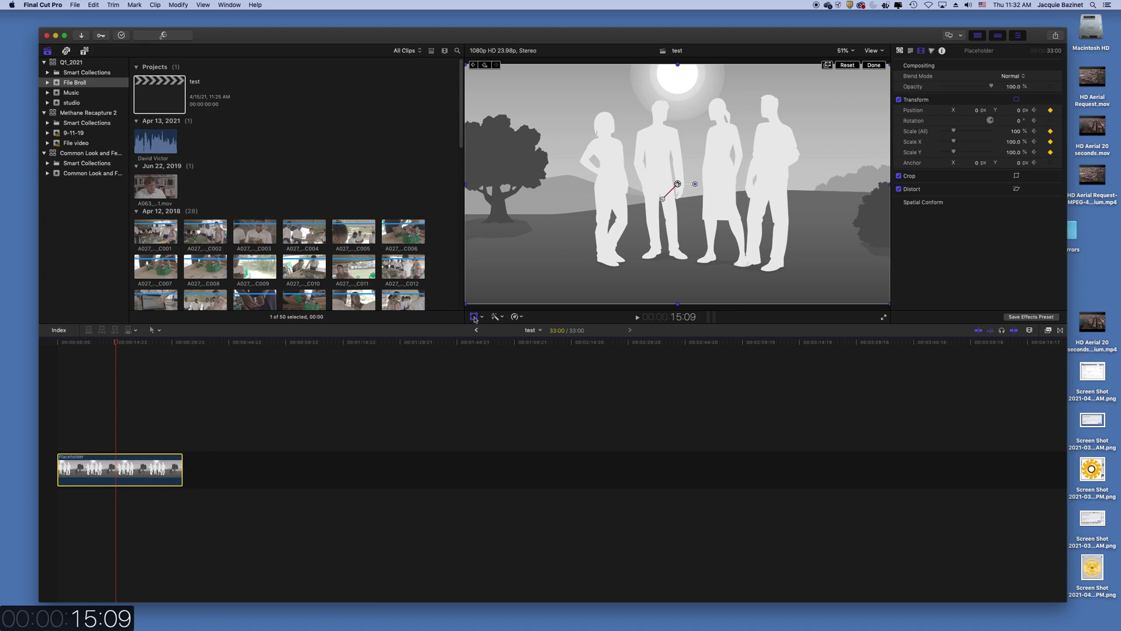
{"action": "left_click", "coordinate": [474, 317]}
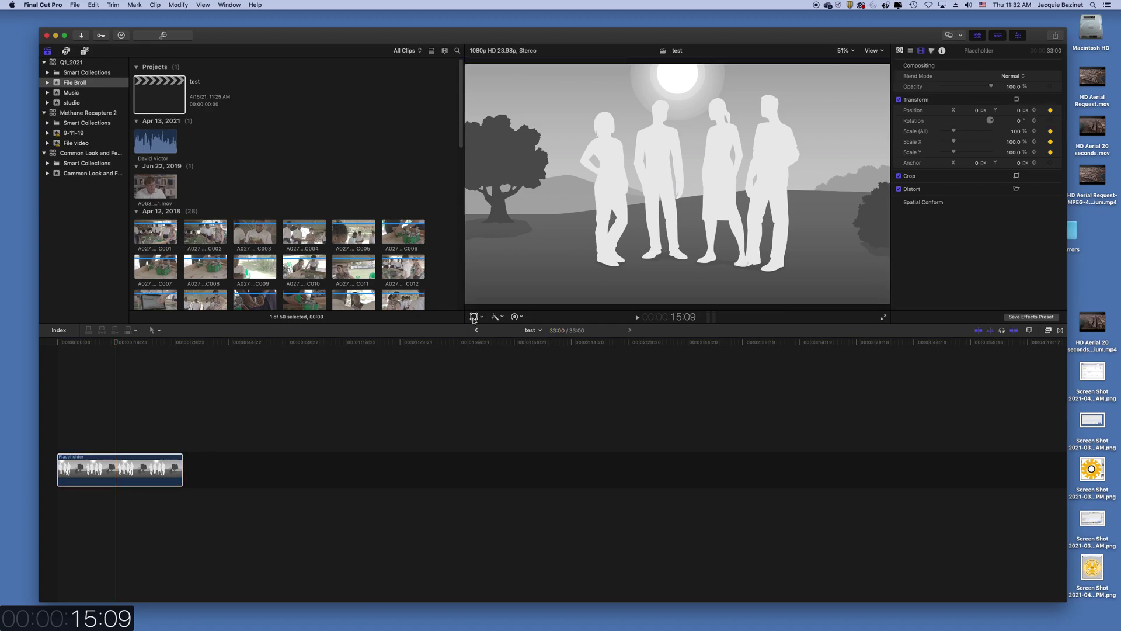
{"action": "left_click", "coordinate": [474, 317]}
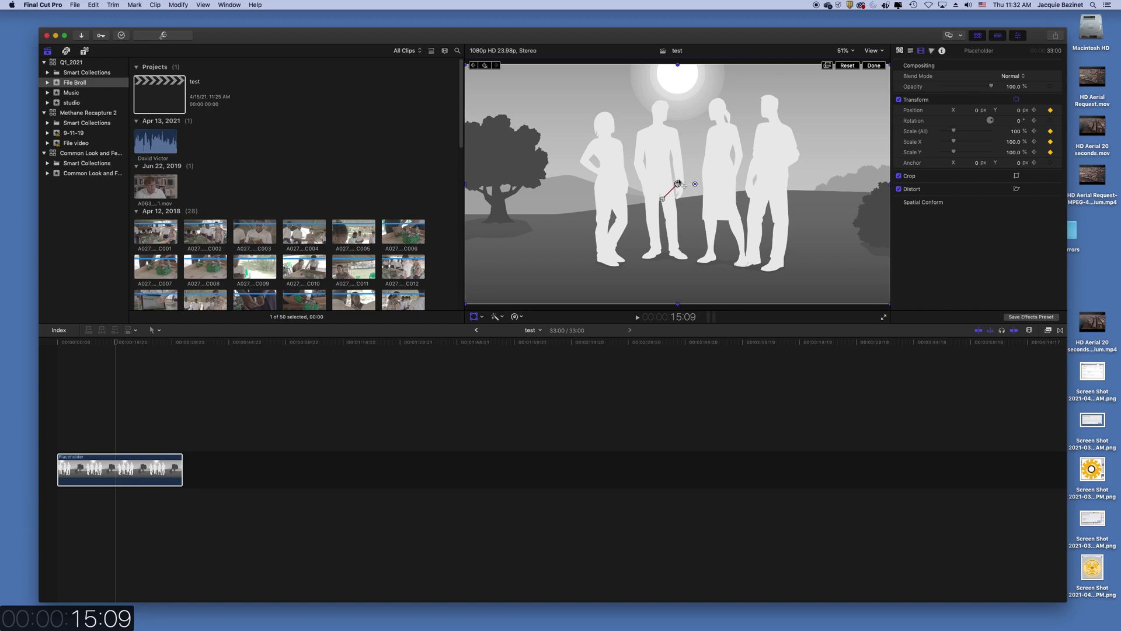
Keep the 15:09 path point Smooth, set the 4:03 point's interpolation, and rewind to about 2:20
{"action": "right_click", "coordinate": [677, 184]}
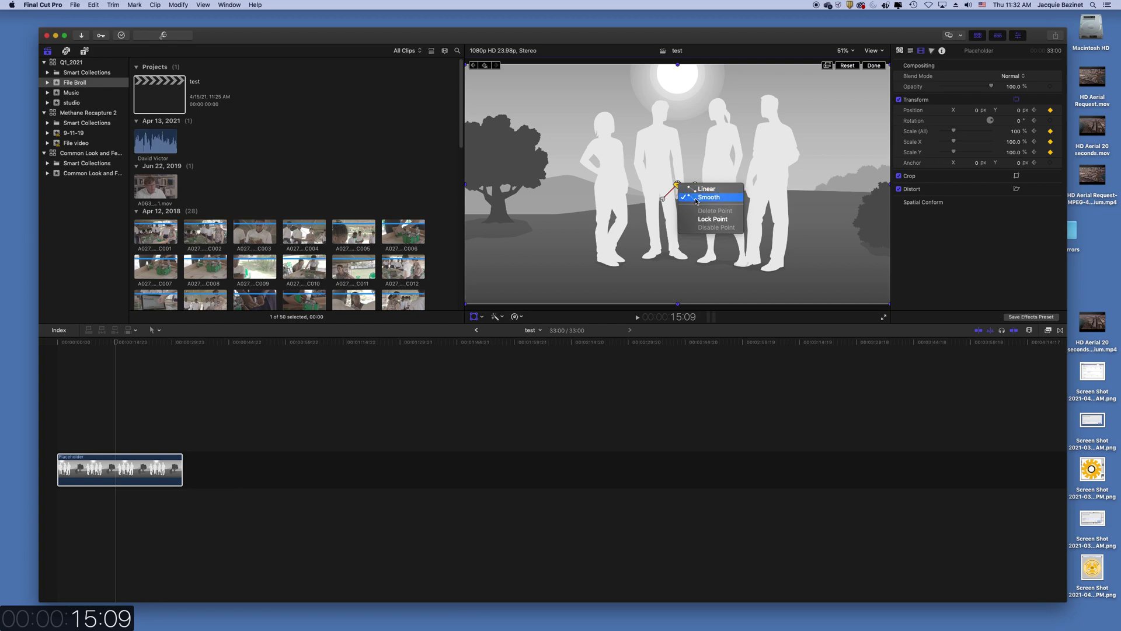
{"action": "left_click", "coordinate": [798, 187]}
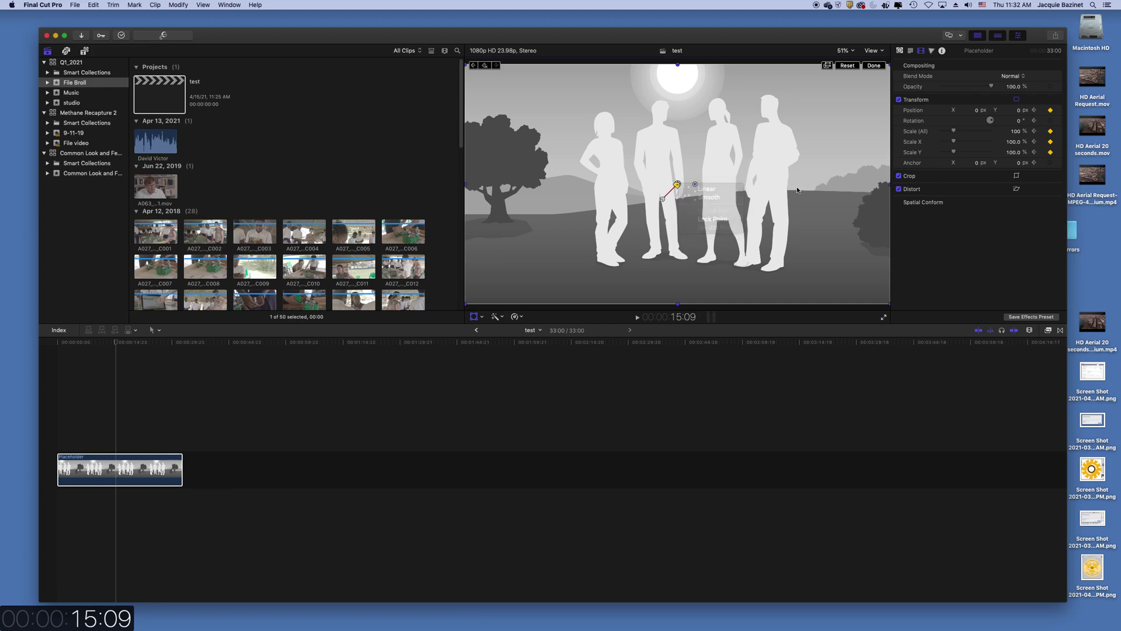
{"action": "left_click", "coordinate": [1035, 111]}
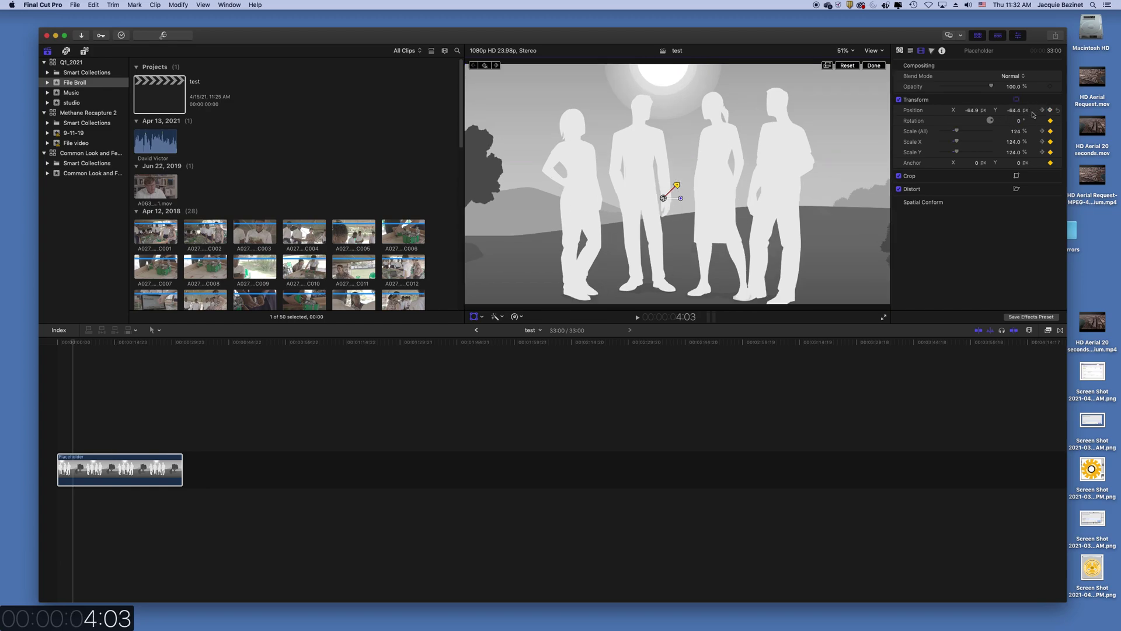
{"action": "right_click", "coordinate": [664, 198]}
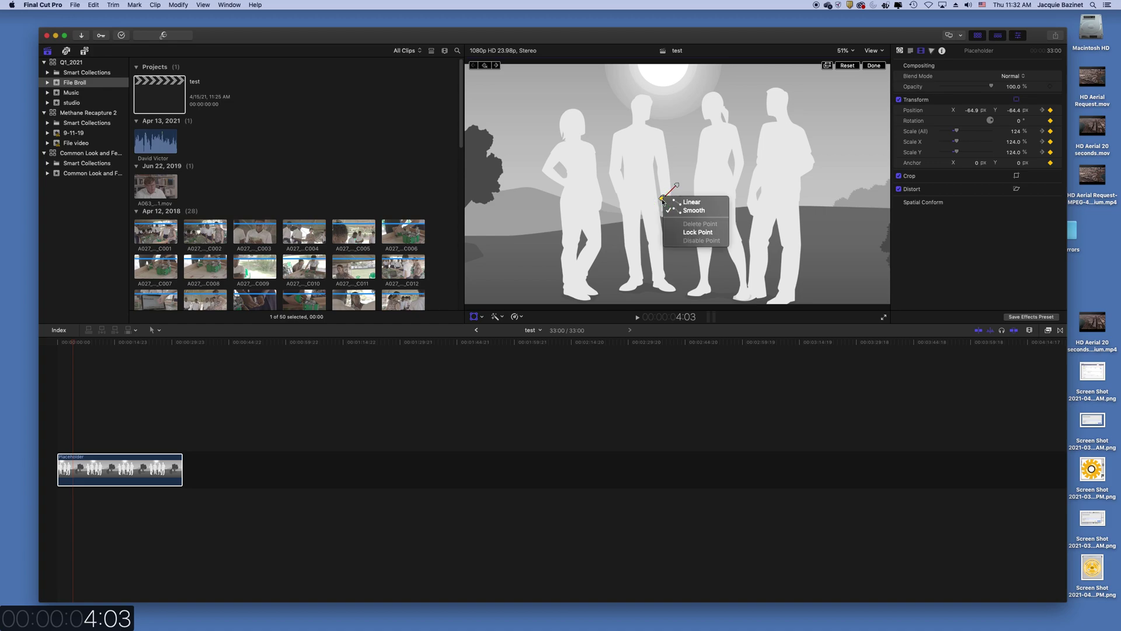
{"action": "left_click", "coordinate": [692, 203]}
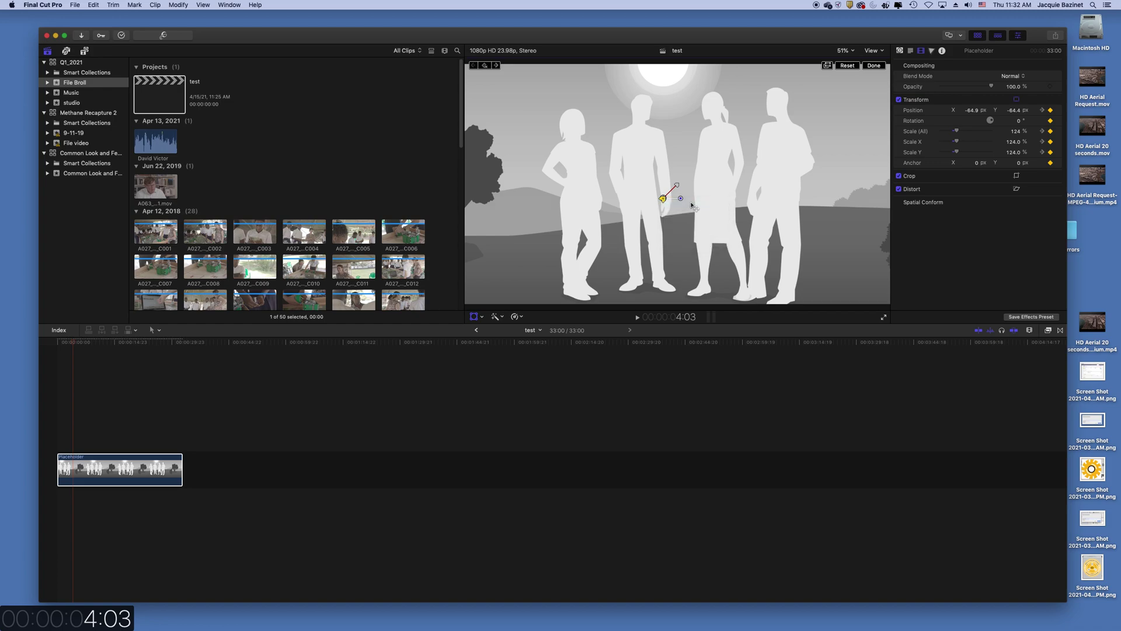
{"action": "left_click", "coordinate": [69, 343]}
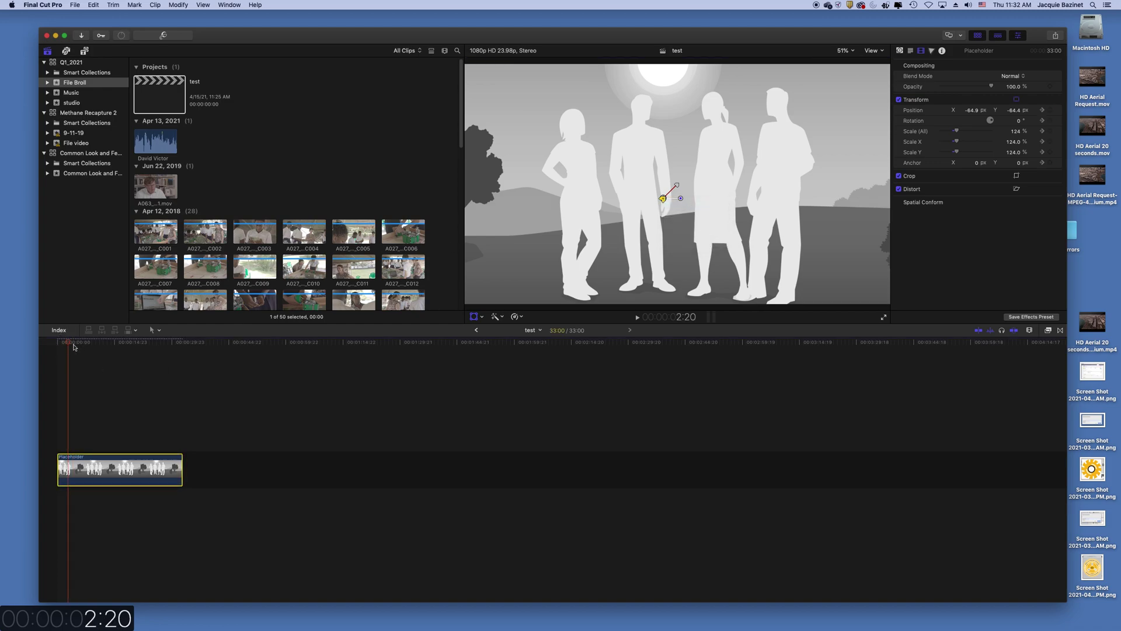
Play the zoom-out animation and stop near 10:11, at 110.49% scale
{"action": "key", "text": "space"}
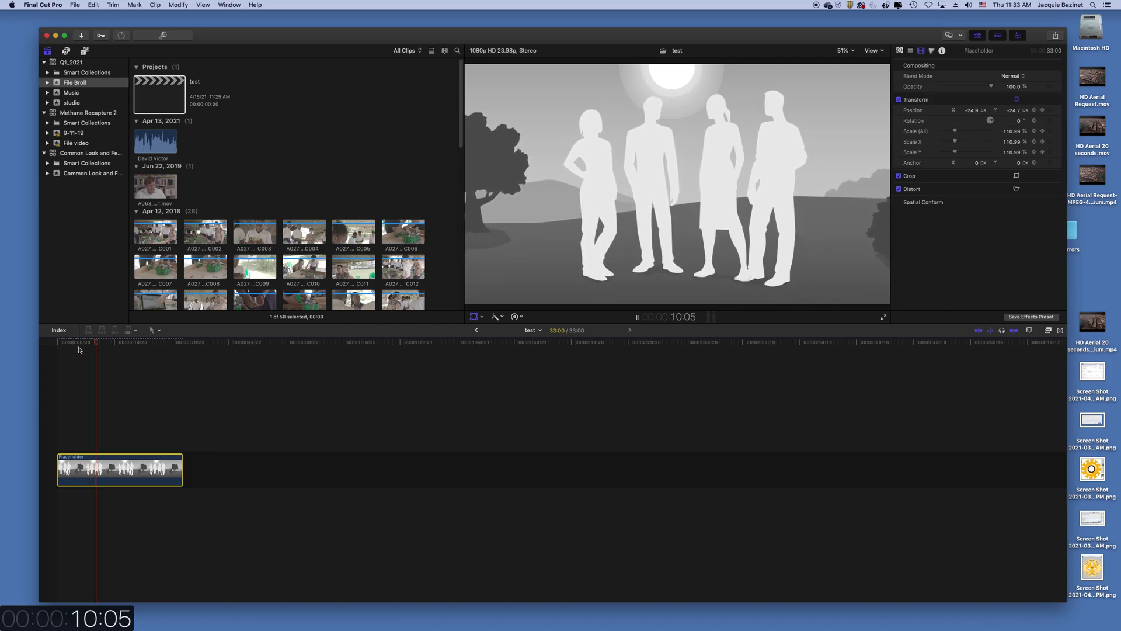
{"action": "key", "text": "space"}
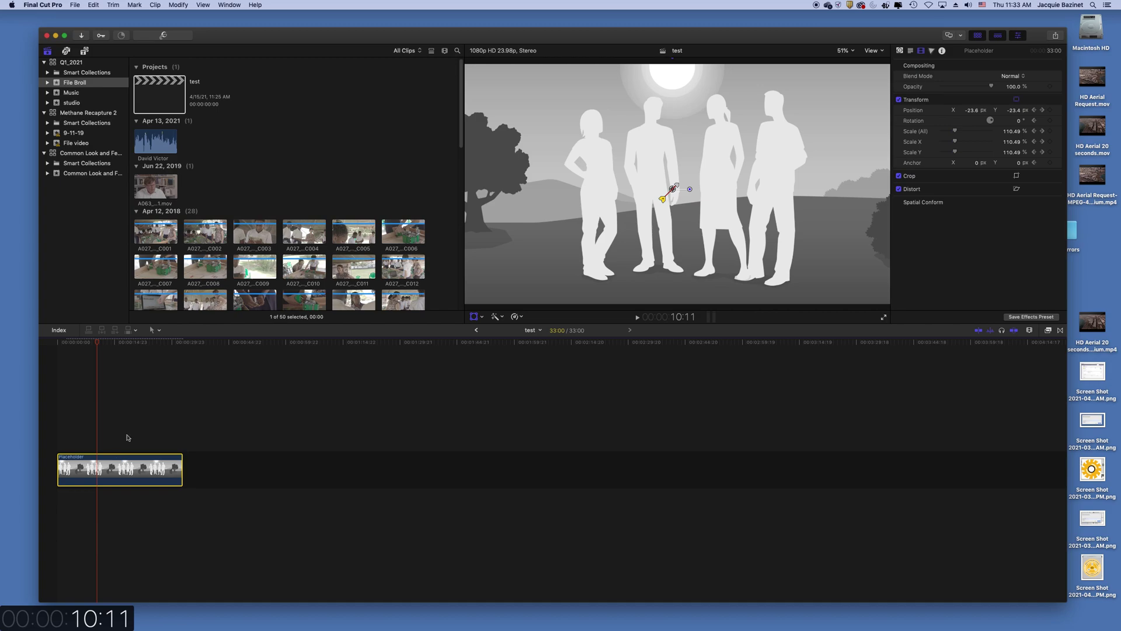
Show Video Animation lanes for the placeholder clip and scrub through its movement
{"action": "right_click", "coordinate": [120, 466]}
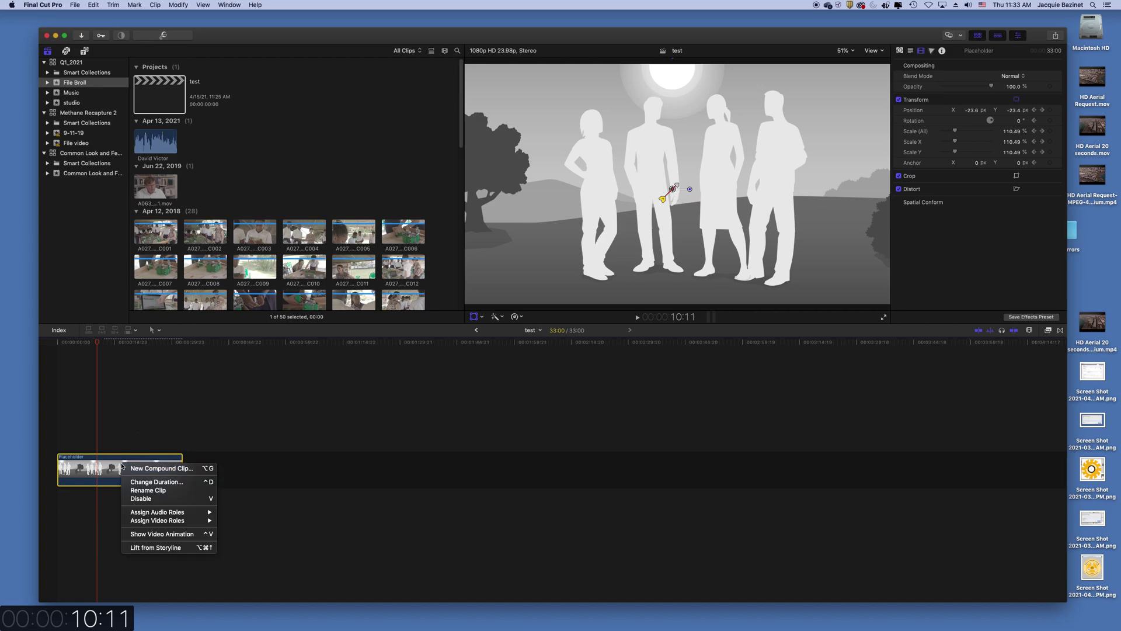
{"action": "left_click", "coordinate": [149, 533]}
{"action": "mouse_move", "coordinate": [95, 350]}
{"action": "left_mouse_down"}
{"action": "mouse_move", "coordinate": [74, 349]}
{"action": "mouse_move", "coordinate": [116, 349]}
{"action": "mouse_move", "coordinate": [73, 349]}
{"action": "mouse_move", "coordinate": [100, 349]}
{"action": "left_mouse_up"}
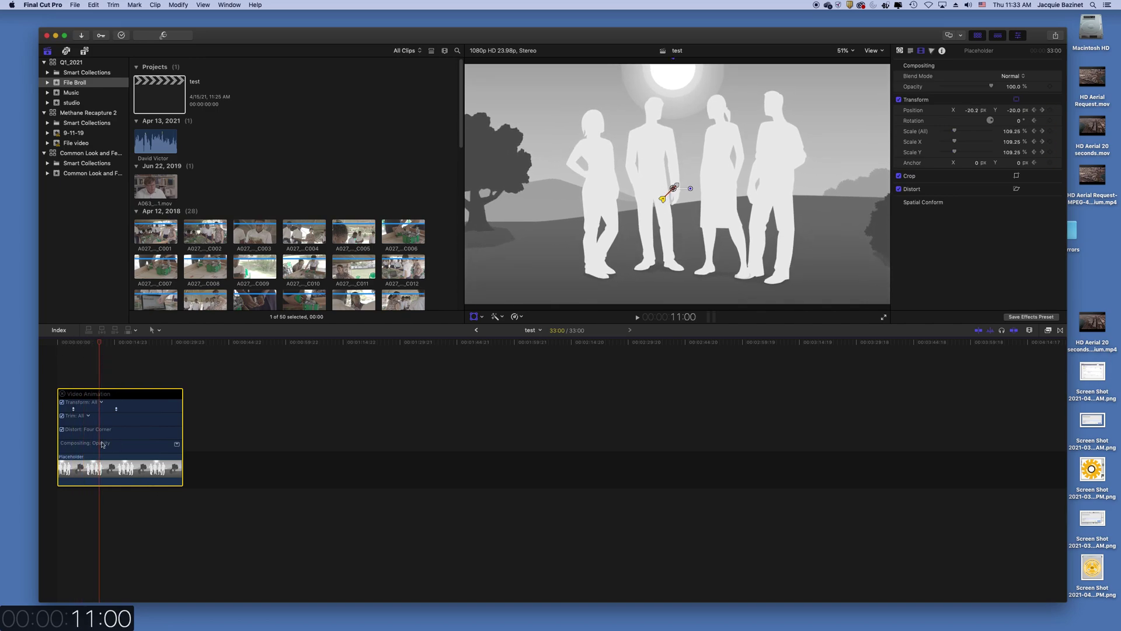
{"action": "left_click", "coordinate": [1030, 331]}
Try different filmstrip thumbnail sizes for the clip and make it taller in the timeline
{"action": "left_click", "coordinate": [1058, 372]}
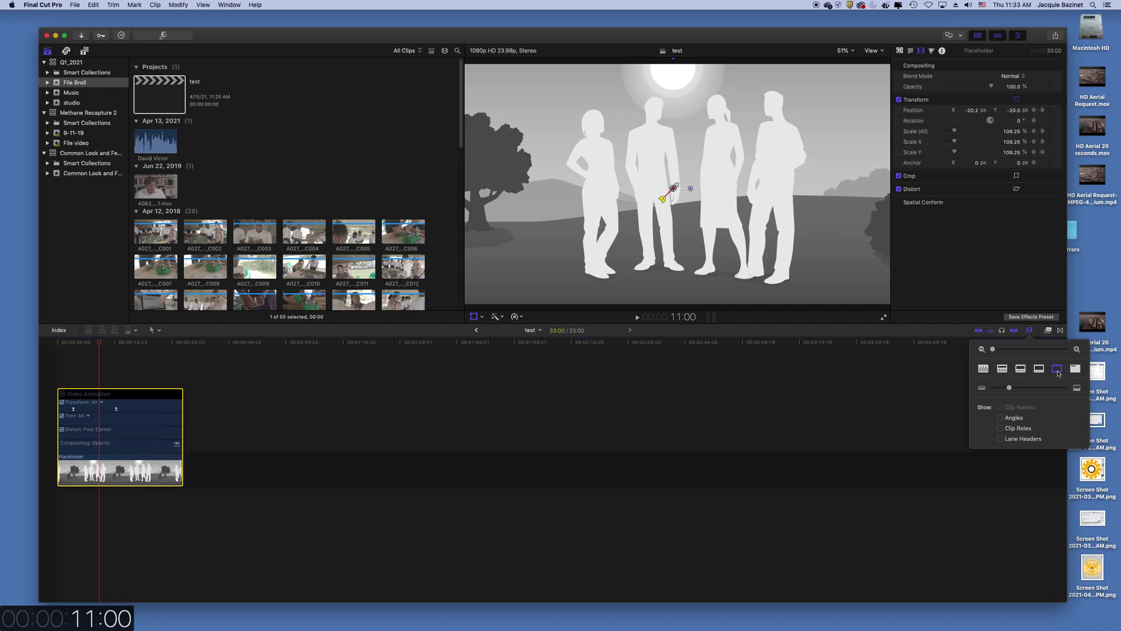
{"action": "left_click", "coordinate": [1039, 369]}
{"action": "left_click", "coordinate": [1022, 368]}
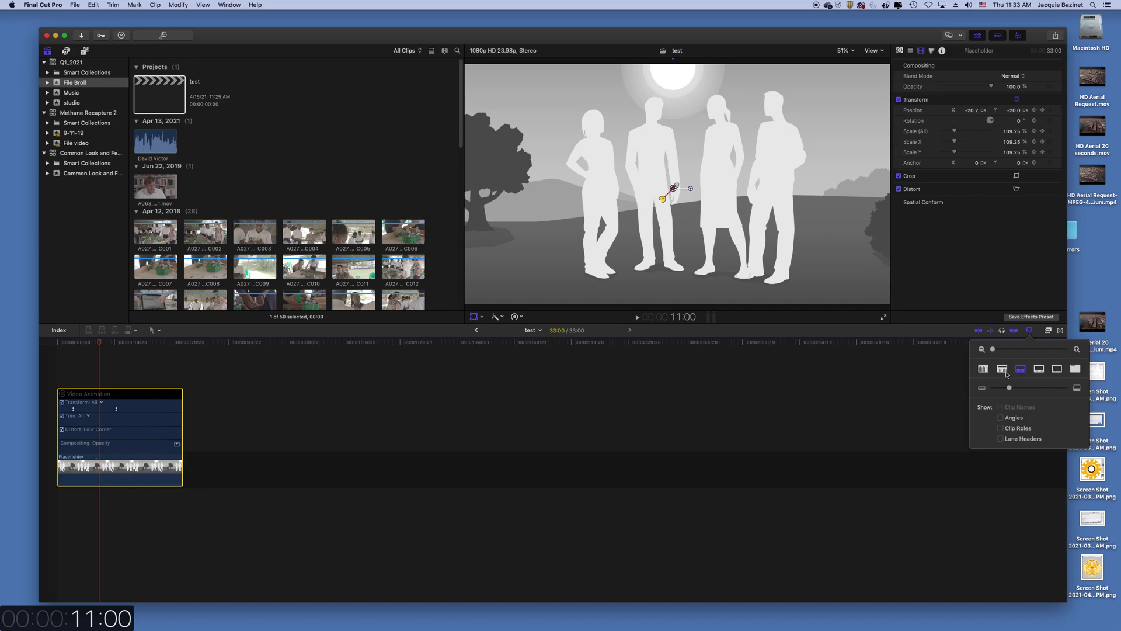
{"action": "left_click", "coordinate": [1002, 369]}
{"action": "left_click", "coordinate": [984, 369]}
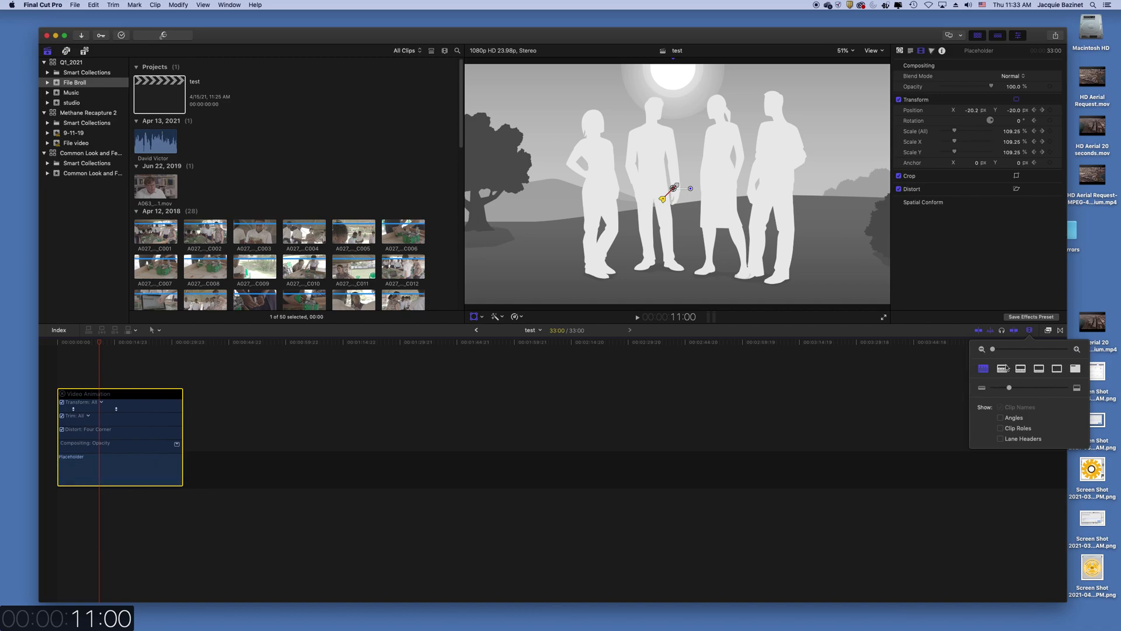
{"action": "left_click", "coordinate": [1003, 368]}
{"action": "mouse_move", "coordinate": [1009, 387]}
{"action": "left_mouse_down"}
{"action": "mouse_move", "coordinate": [1059, 386]}
{"action": "mouse_move", "coordinate": [1001, 388]}
{"action": "left_mouse_up"}
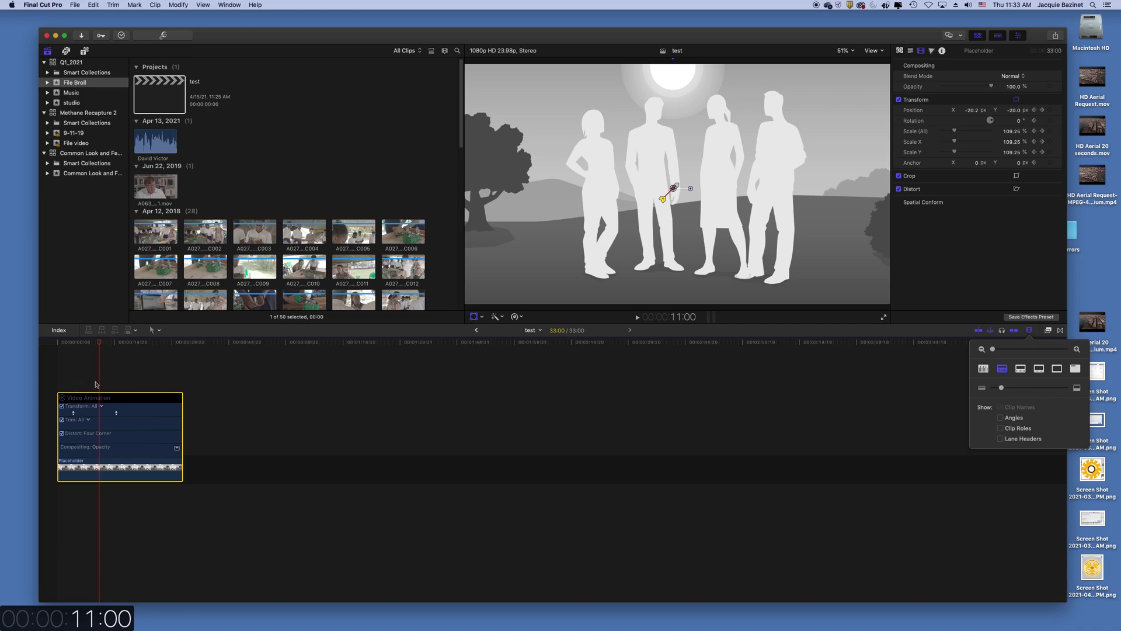
Back at 4:03, try clip heights and name-only display, then restore the filmstrip and zoom in
{"action": "left_click_drag", "start_coordinate": [99, 345], "coordinate": [73, 348]}
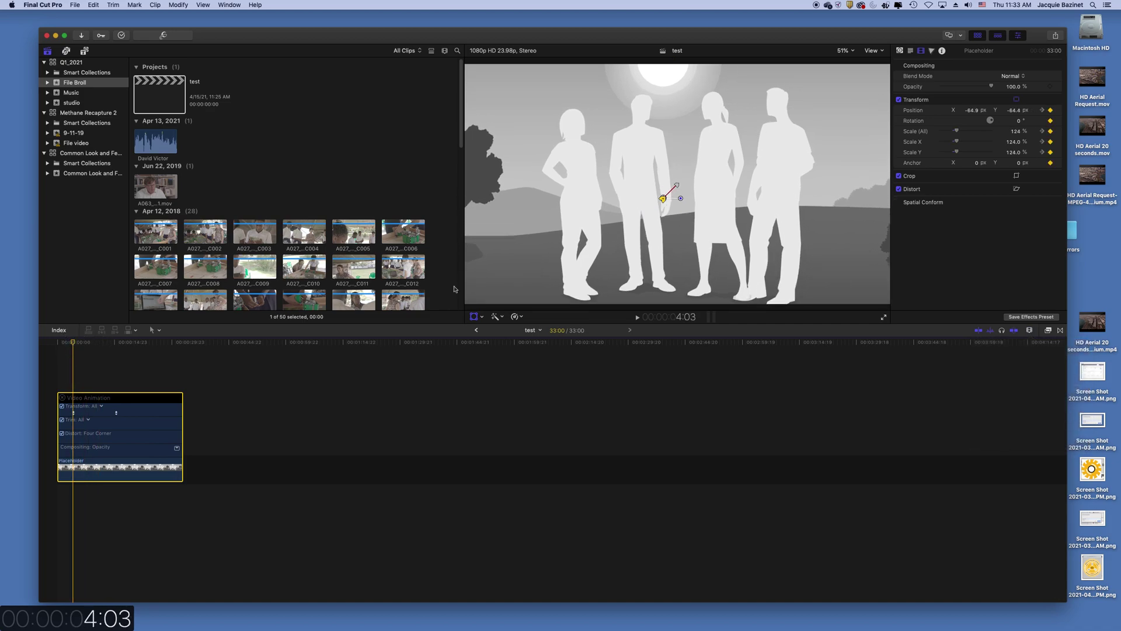
{"action": "left_click", "coordinate": [1030, 330]}
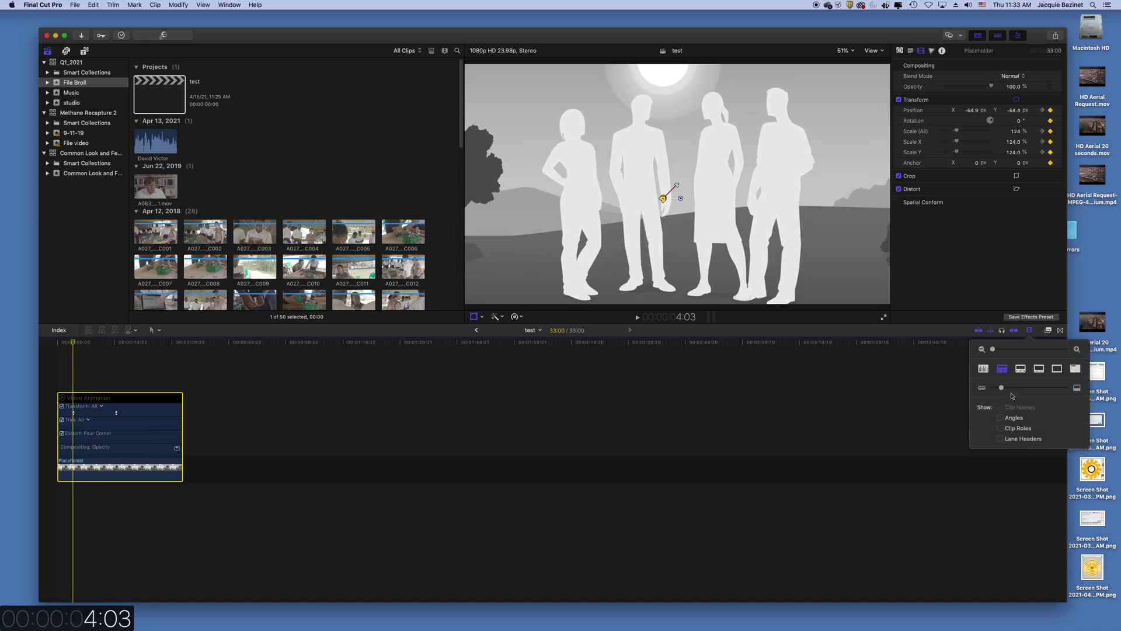
{"action": "mouse_move", "coordinate": [1002, 388]}
{"action": "left_mouse_down"}
{"action": "mouse_move", "coordinate": [1031, 388]}
{"action": "mouse_move", "coordinate": [1002, 387]}
{"action": "left_mouse_up"}
{"action": "left_click", "coordinate": [1077, 368]}
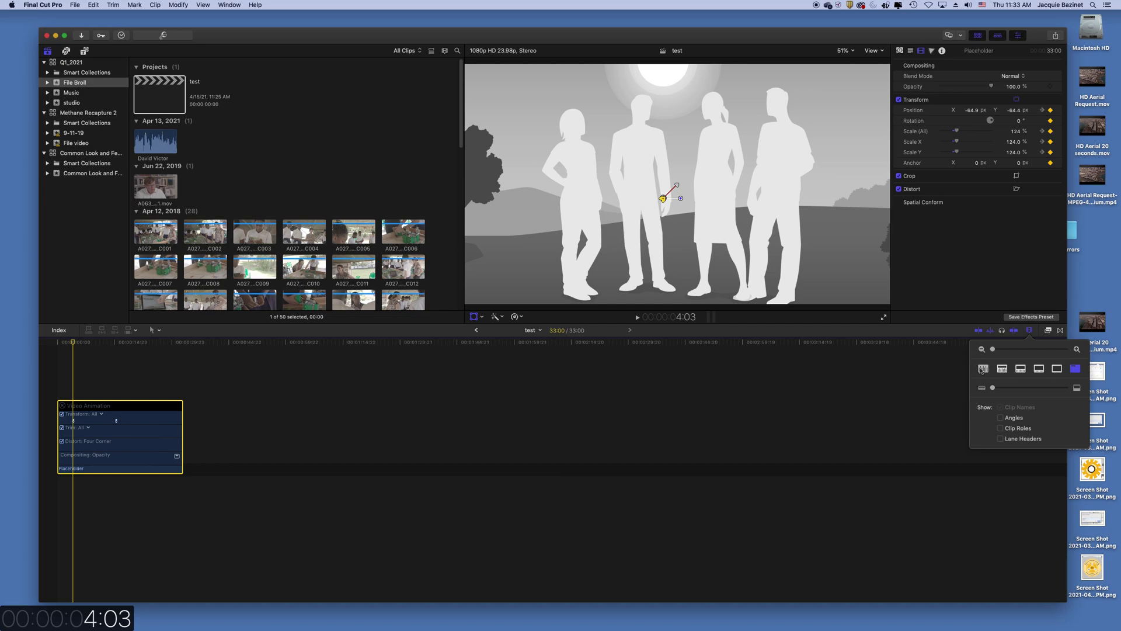
{"action": "left_click", "coordinate": [1002, 368]}
{"action": "mouse_move", "coordinate": [993, 349]}
{"action": "left_mouse_down"}
{"action": "mouse_move", "coordinate": [1025, 351]}
{"action": "mouse_move", "coordinate": [1013, 349]}
{"action": "left_mouse_up"}
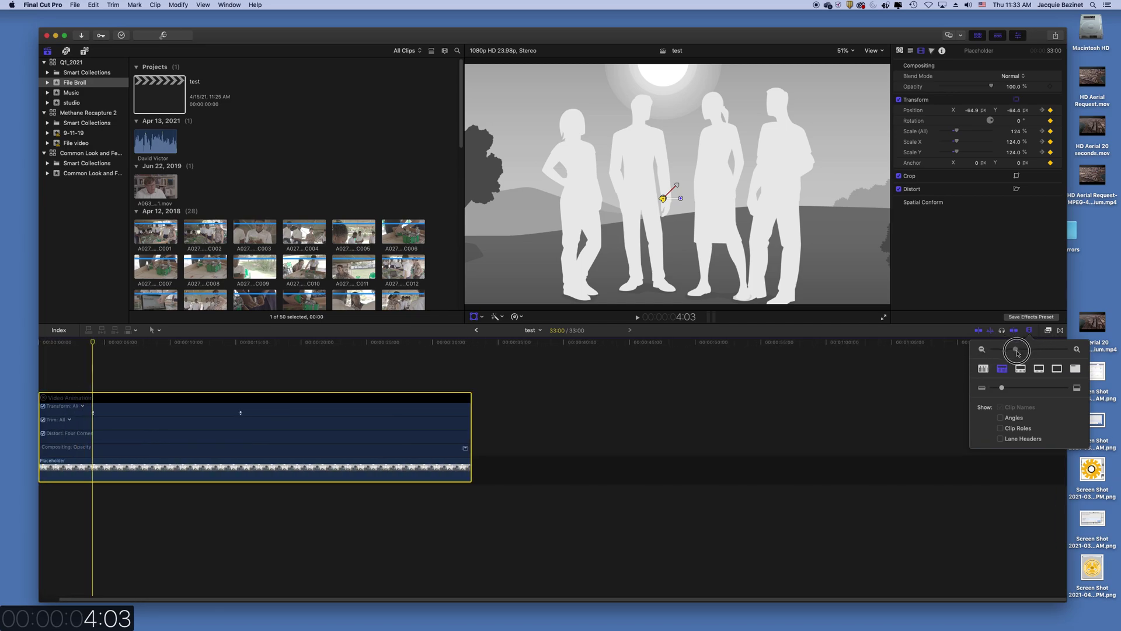
{"action": "left_click", "coordinate": [884, 374]}
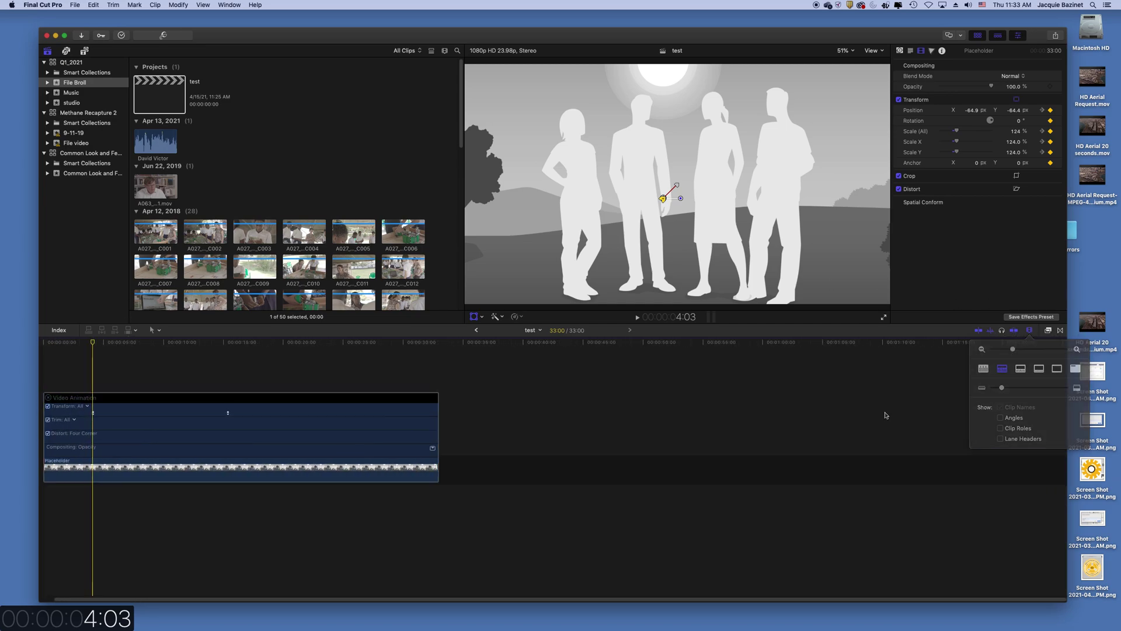
Reselect the Placeholder clip and open the Transform parameter pop-up, leaving All shown
{"action": "left_click", "coordinate": [99, 352]}
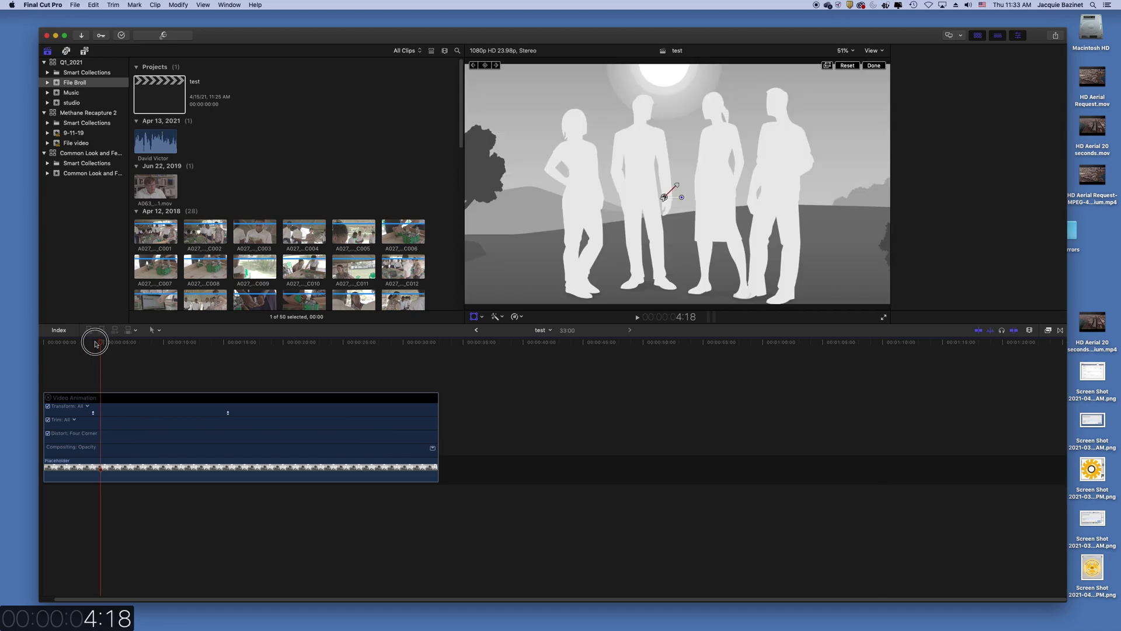
{"action": "left_click", "coordinate": [93, 345]}
{"action": "left_click", "coordinate": [87, 407]}
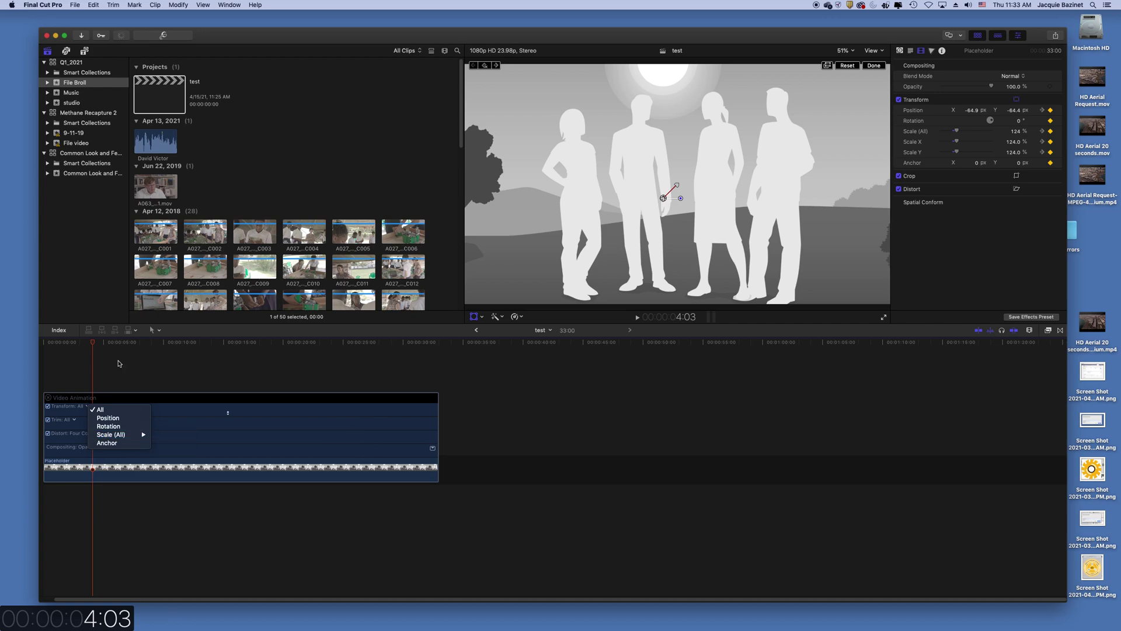
{"action": "left_click", "coordinate": [74, 419]}
Drag the end Transform keyframe close to the start keyframe and preview the quicker zoom from 3:19
{"action": "left_click", "coordinate": [47, 406]}
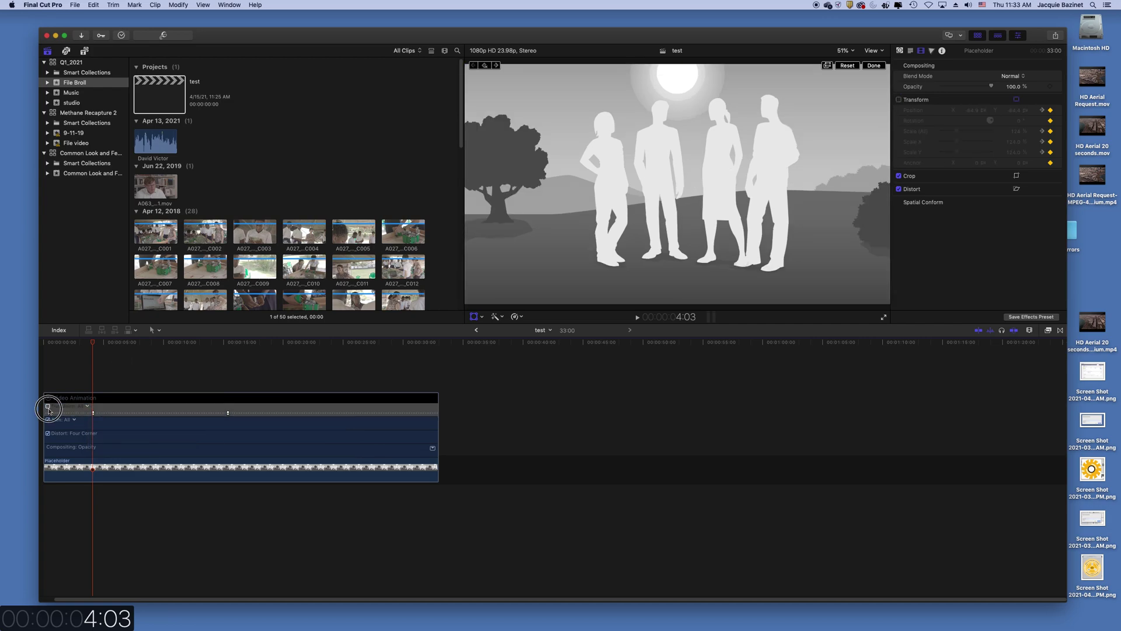
{"action": "left_click", "coordinate": [48, 407]}
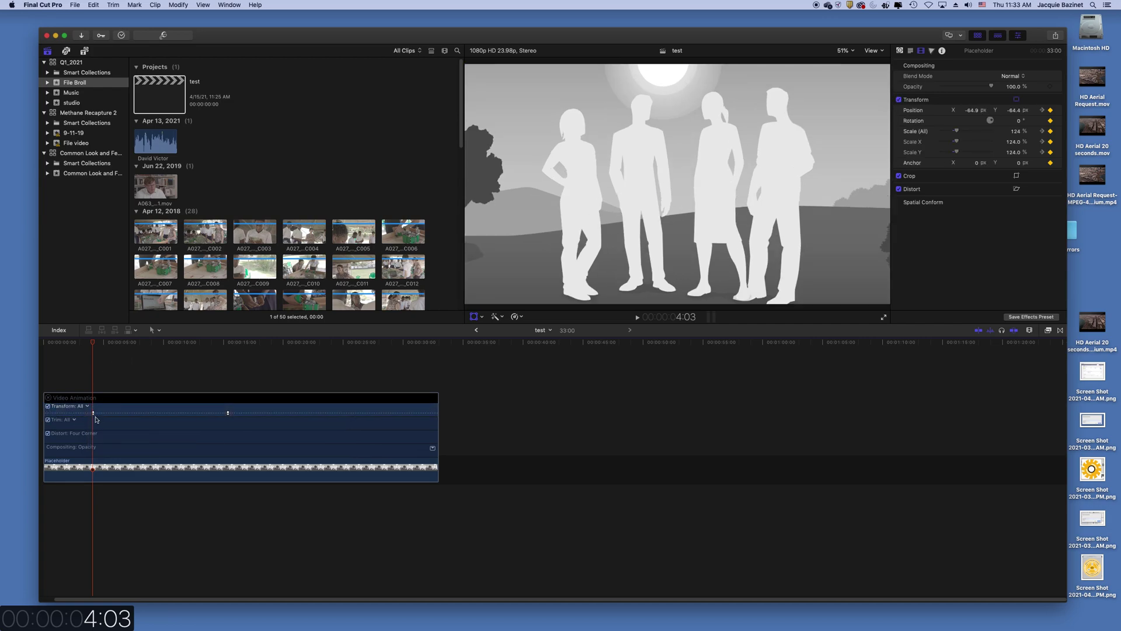
{"action": "left_click_drag", "start_coordinate": [94, 414], "coordinate": [89, 414]}
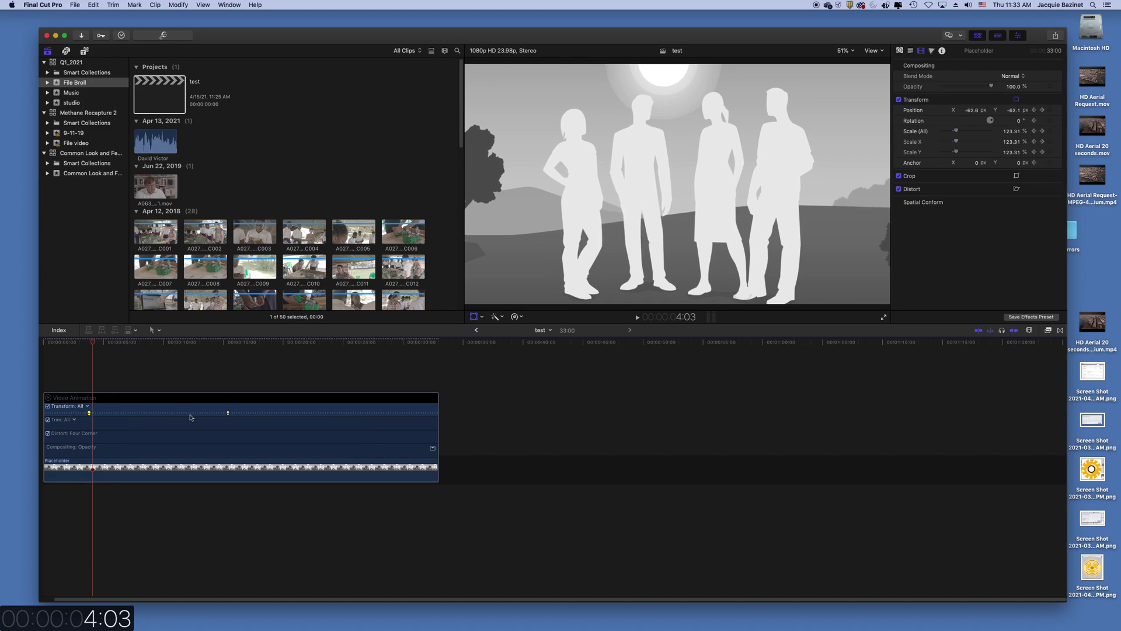
{"action": "left_click_drag", "start_coordinate": [229, 414], "coordinate": [106, 413]}
{"action": "left_click", "coordinate": [89, 352]}
{"action": "key", "text": "space"}
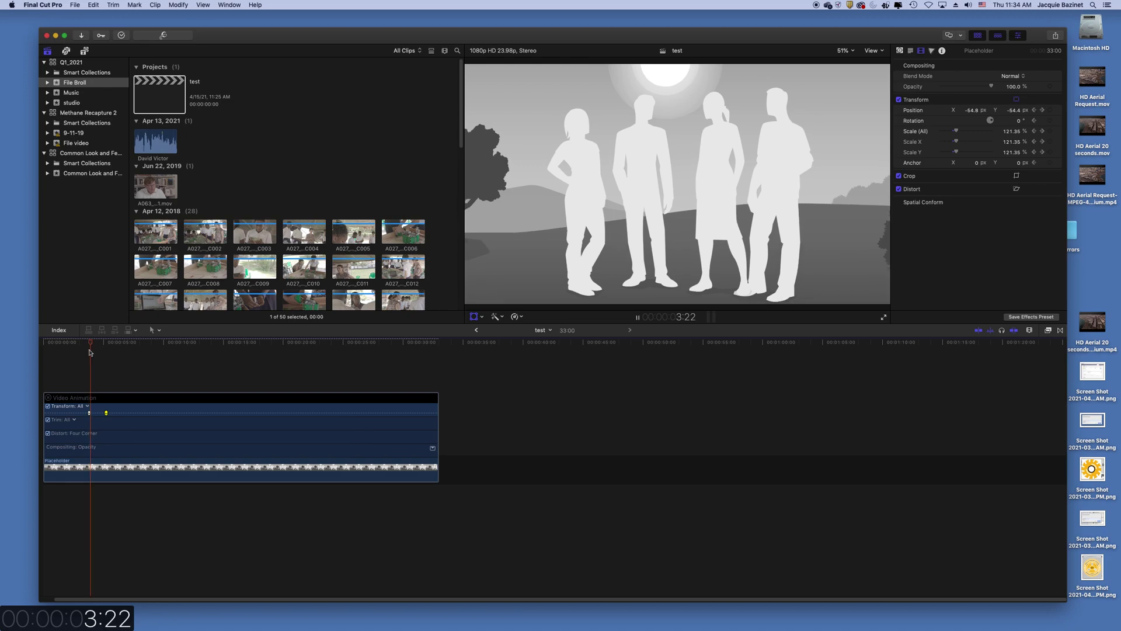
{"action": "key", "text": "space"}
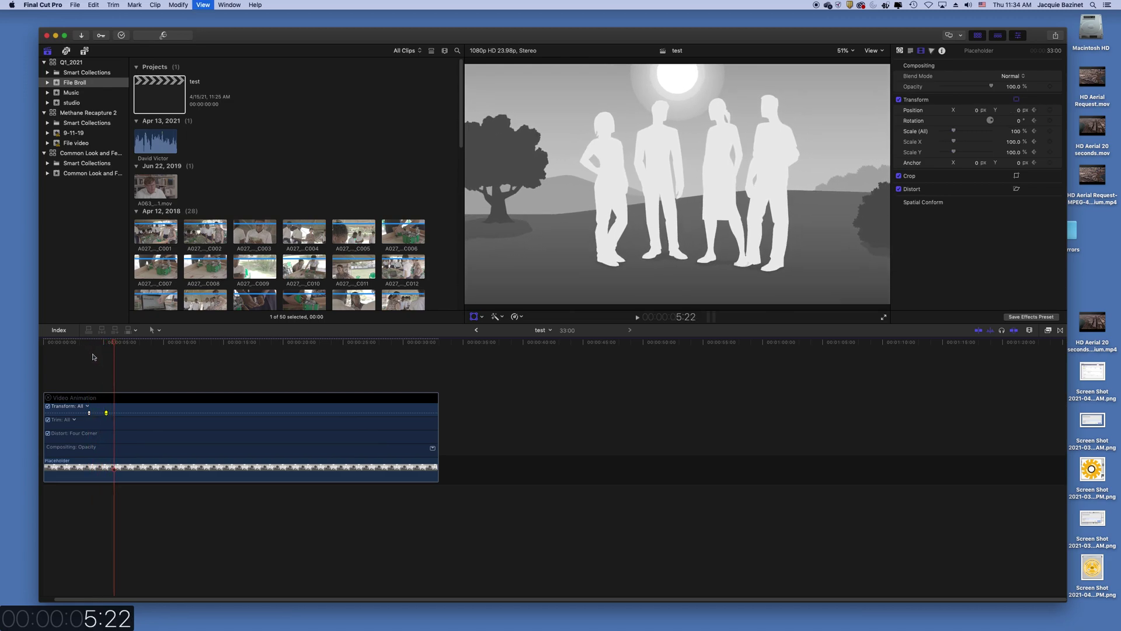
{"action": "right_click", "coordinate": [106, 413]}
Show the transform controls in the viewer and set the motion-path point to Linear
{"action": "left_click", "coordinate": [144, 381]}
{"action": "left_click", "coordinate": [473, 316]}
{"action": "right_click", "coordinate": [697, 186]}
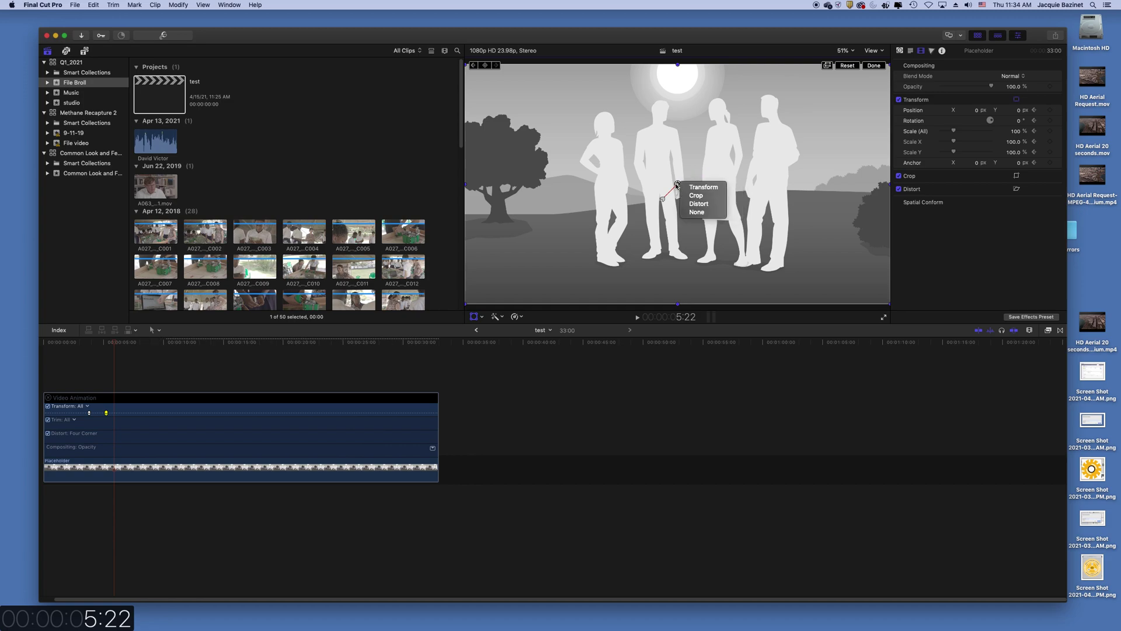
{"action": "right_click", "coordinate": [657, 193]}
{"action": "left_click", "coordinate": [652, 189]}
{"action": "right_click", "coordinate": [677, 185]}
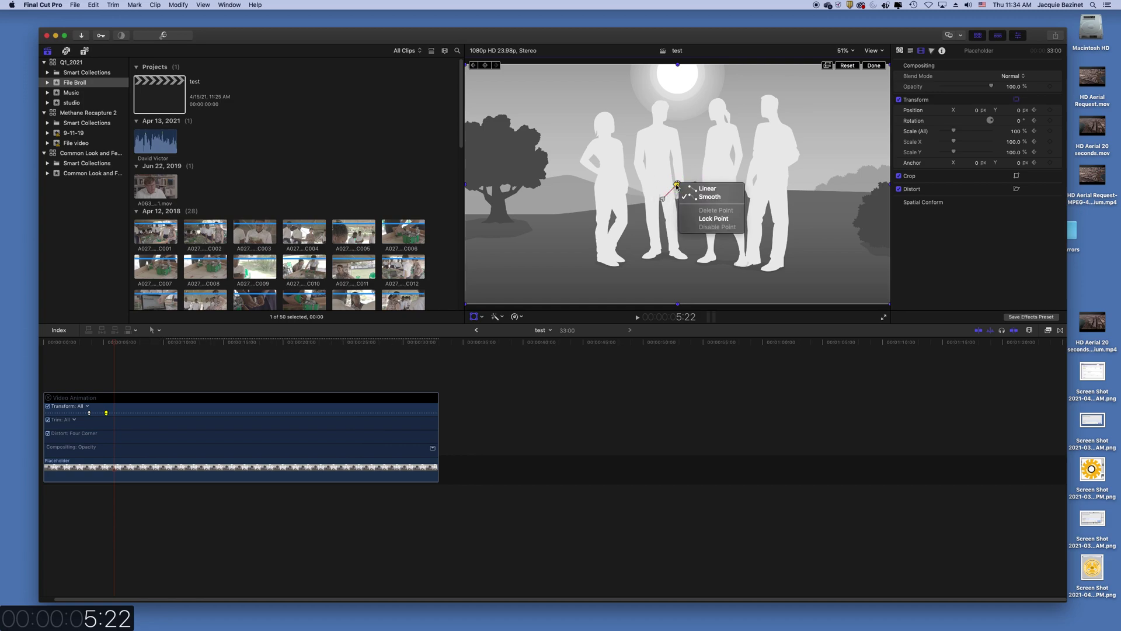
{"action": "left_click", "coordinate": [714, 191]}
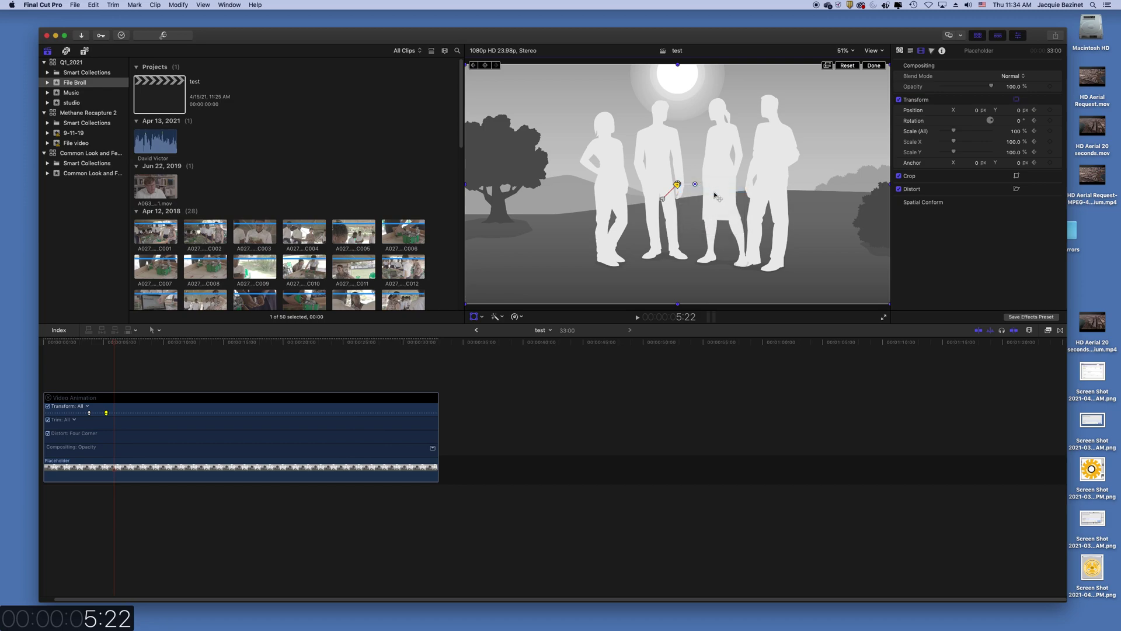
Replay the linear move from 3:19, then switch the path point to Smooth
{"action": "left_click", "coordinate": [91, 348]}
{"action": "key", "text": "space"}
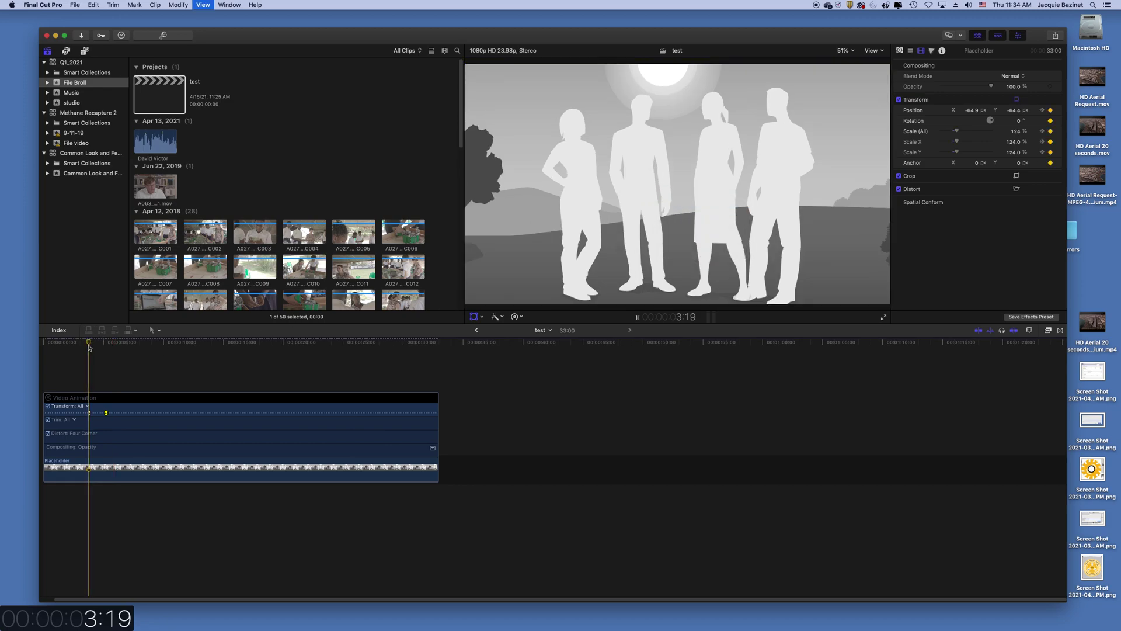
{"action": "key", "text": "space"}
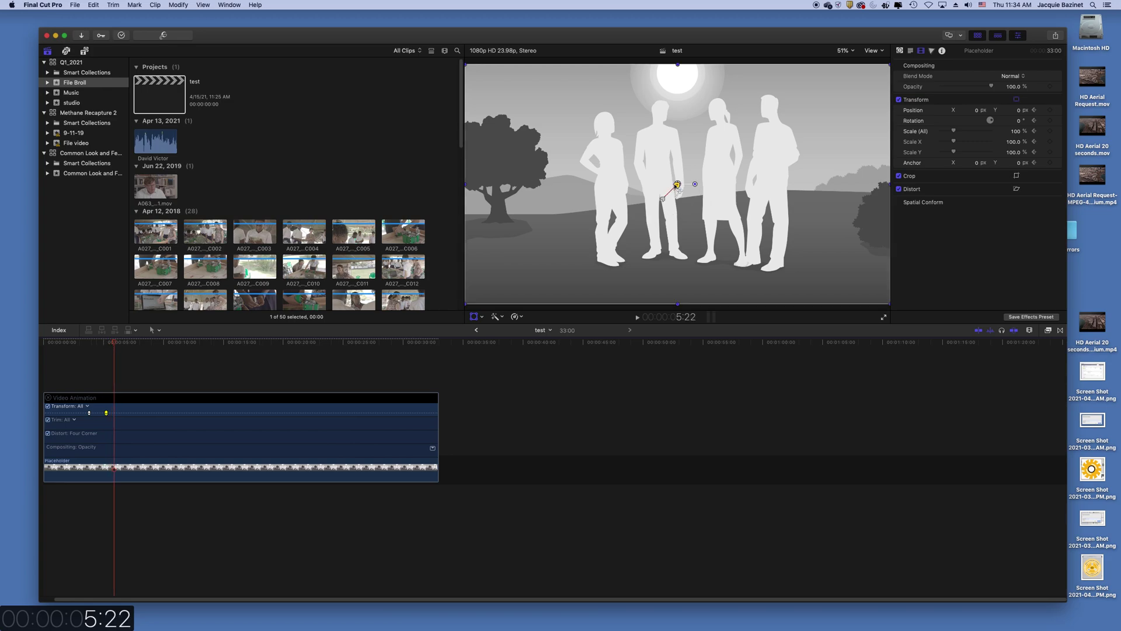
{"action": "right_click", "coordinate": [677, 185]}
{"action": "left_click", "coordinate": [709, 198]}
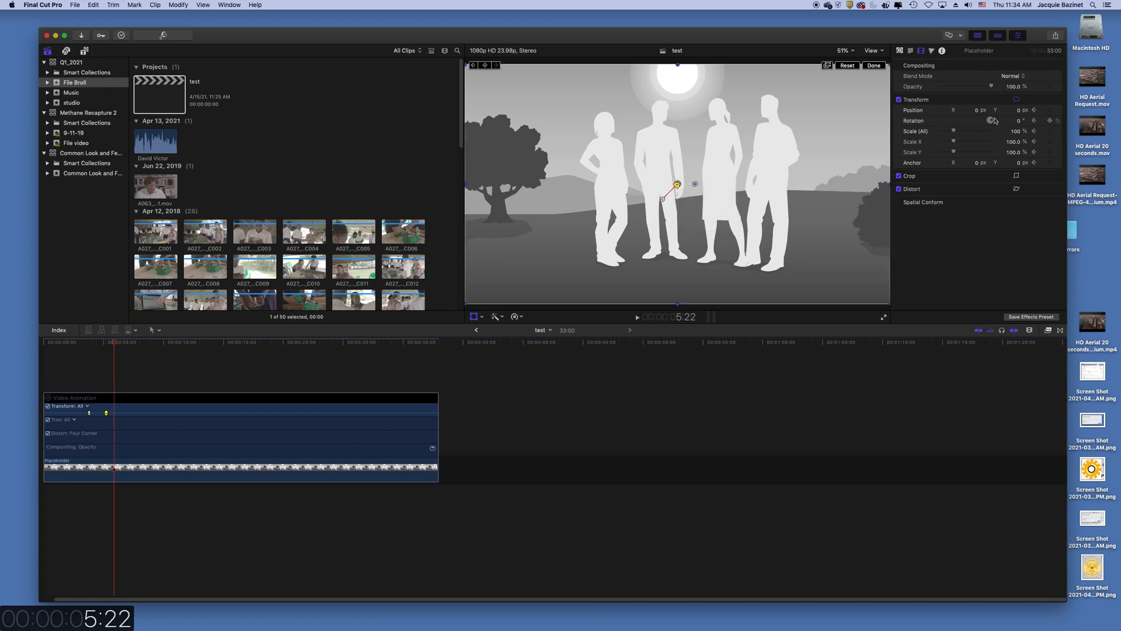
Confirm the 5:05 keyframe point stays Smooth and play the eased animation from 2:23
{"action": "left_click", "coordinate": [1033, 109]}
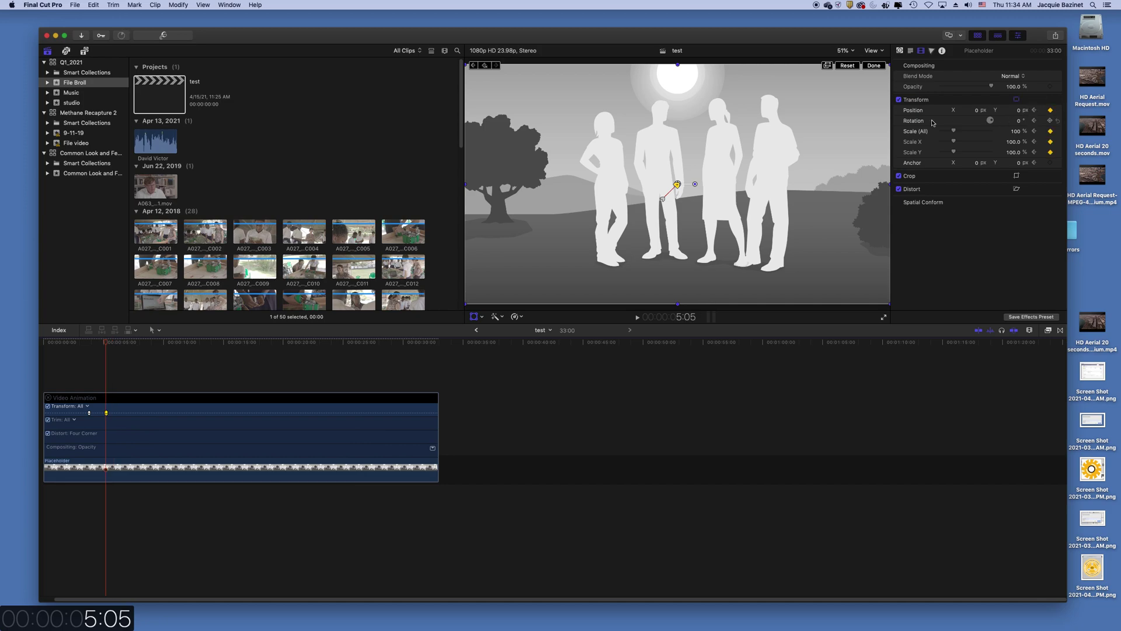
{"action": "right_click", "coordinate": [677, 185]}
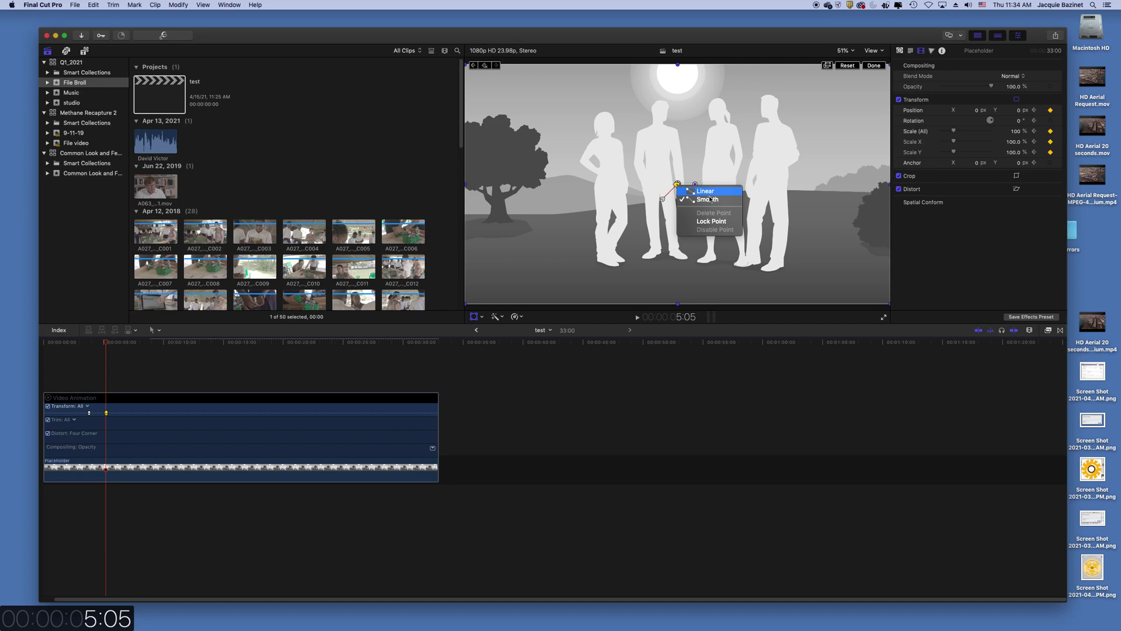
{"action": "left_click", "coordinate": [813, 236]}
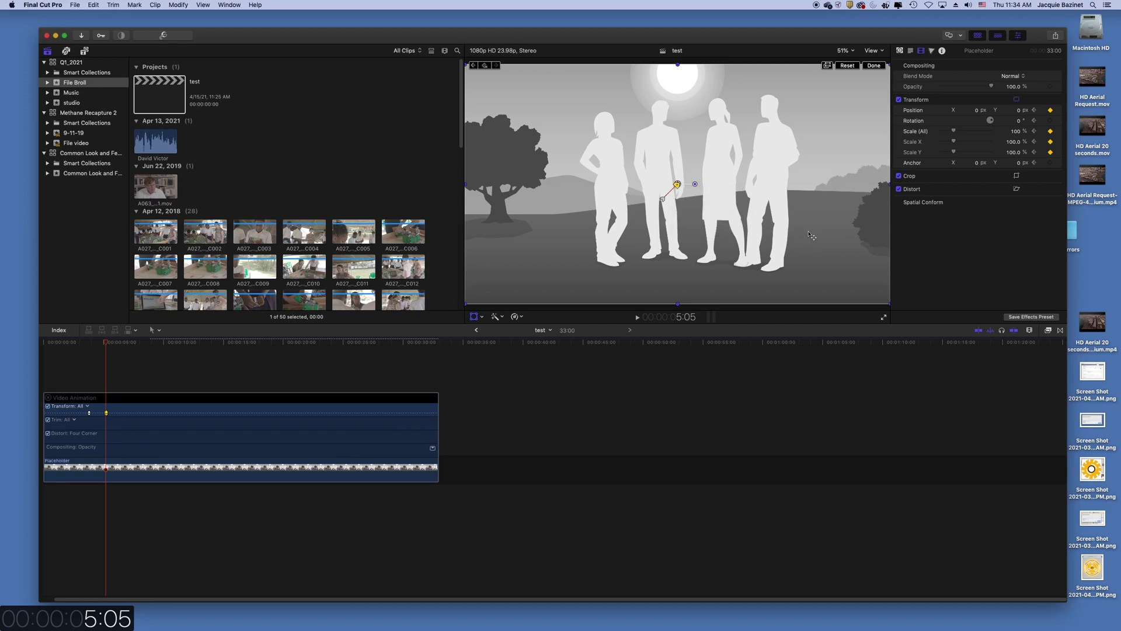
{"action": "left_click", "coordinate": [88, 345]}
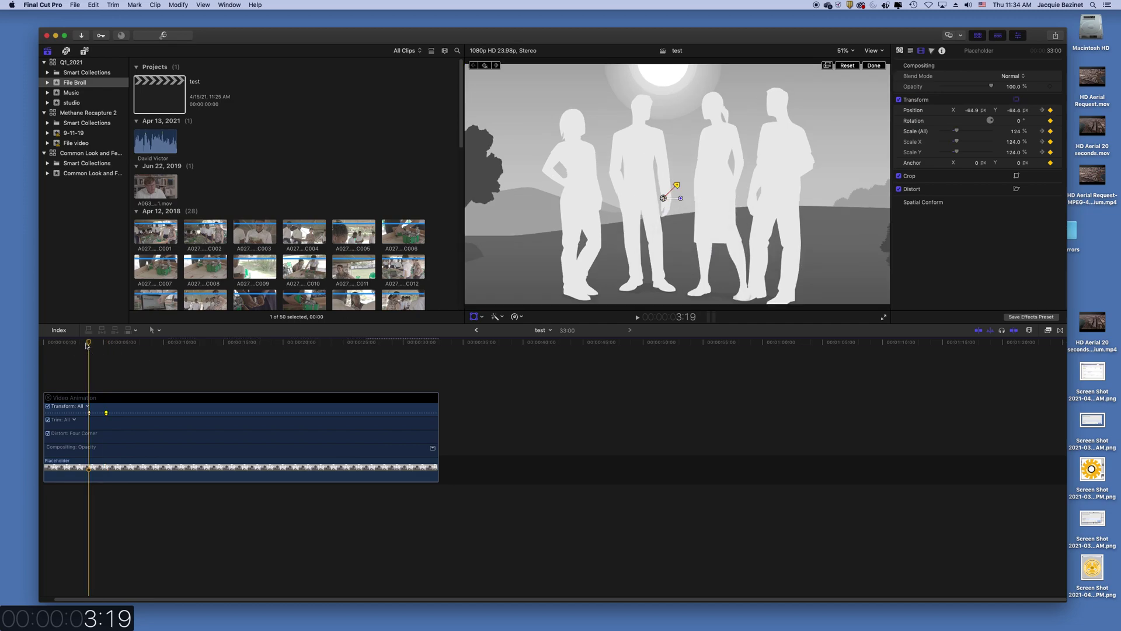
{"action": "left_click", "coordinate": [80, 346]}
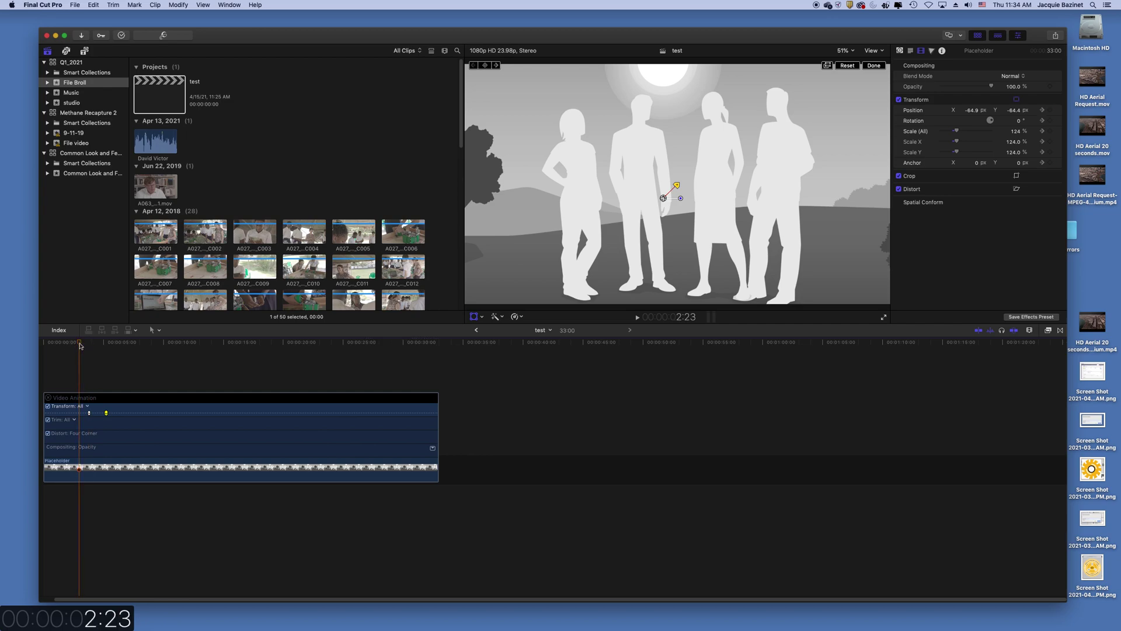
{"action": "key", "text": "space"}
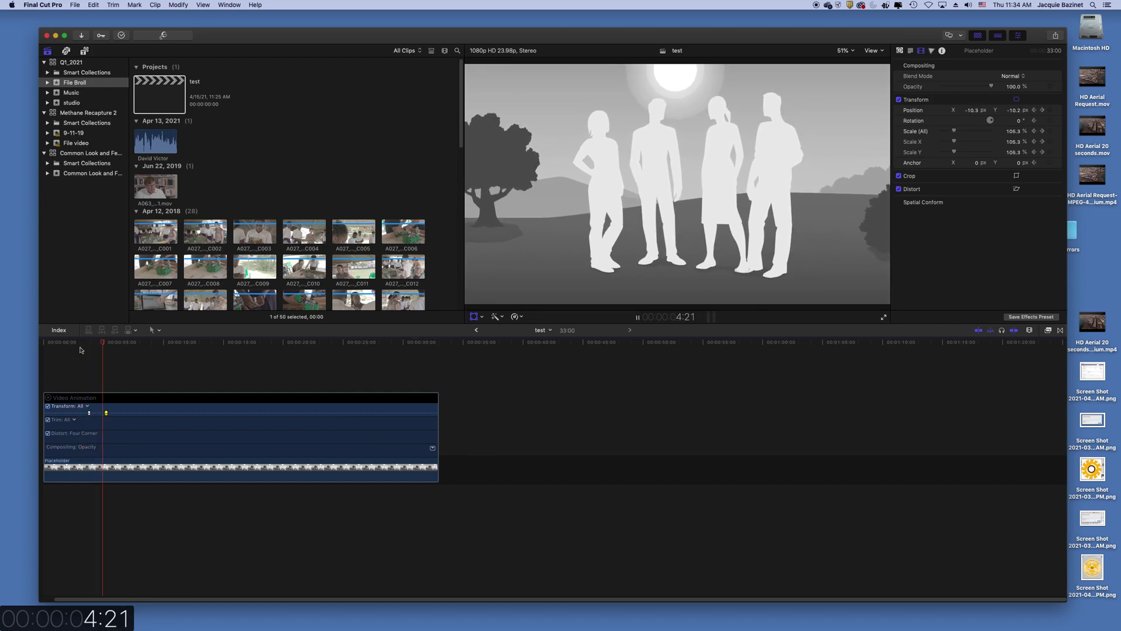
{"action": "key", "text": "space"}
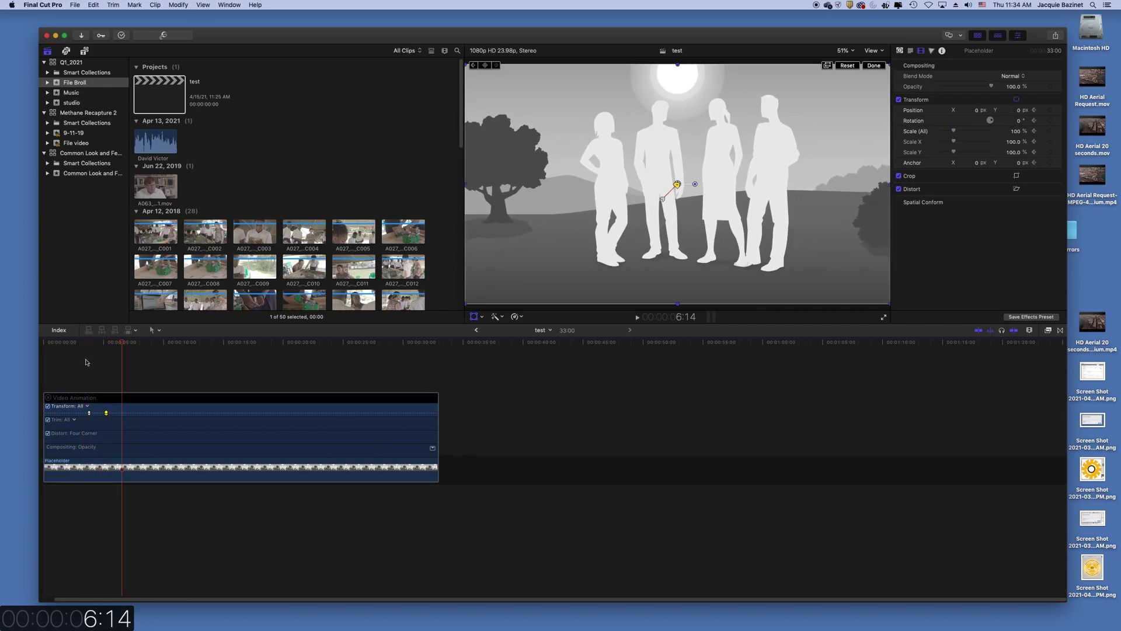
Reset Position, then the whole Transform, clearing all keyframes and leaving a centred 100% image
{"action": "right_click", "coordinate": [696, 188]}
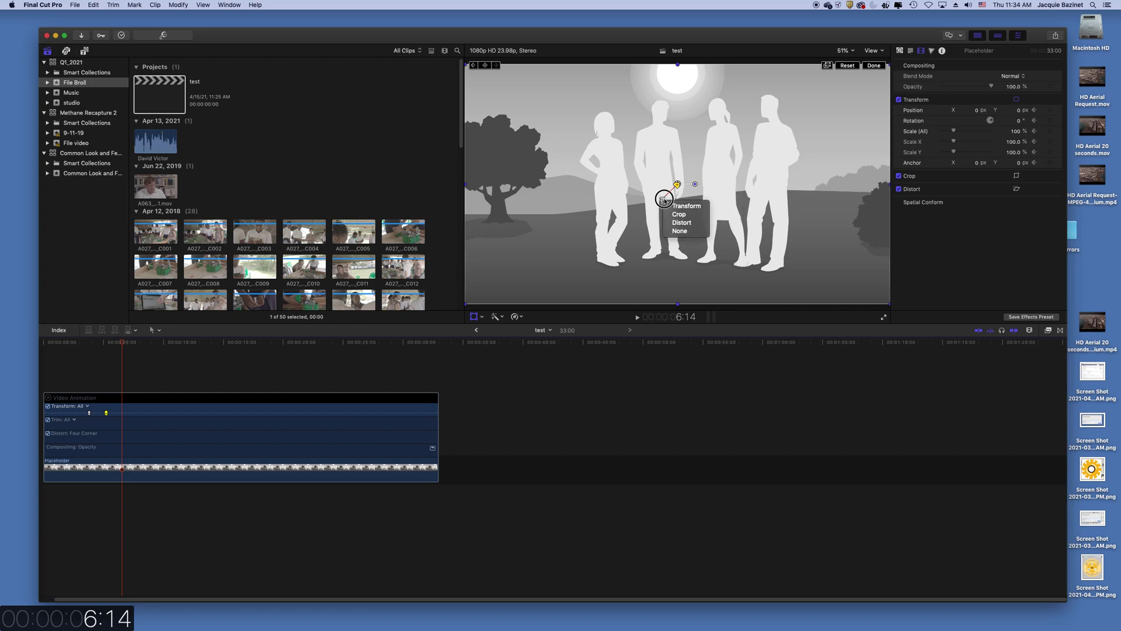
{"action": "left_click", "coordinate": [674, 188]}
{"action": "mouse_move", "coordinate": [677, 186]}
{"action": "left_mouse_down"}
{"action": "mouse_move", "coordinate": [659, 183]}
{"action": "mouse_move", "coordinate": [684, 183]}
{"action": "mouse_move", "coordinate": [673, 181]}
{"action": "left_mouse_up"}
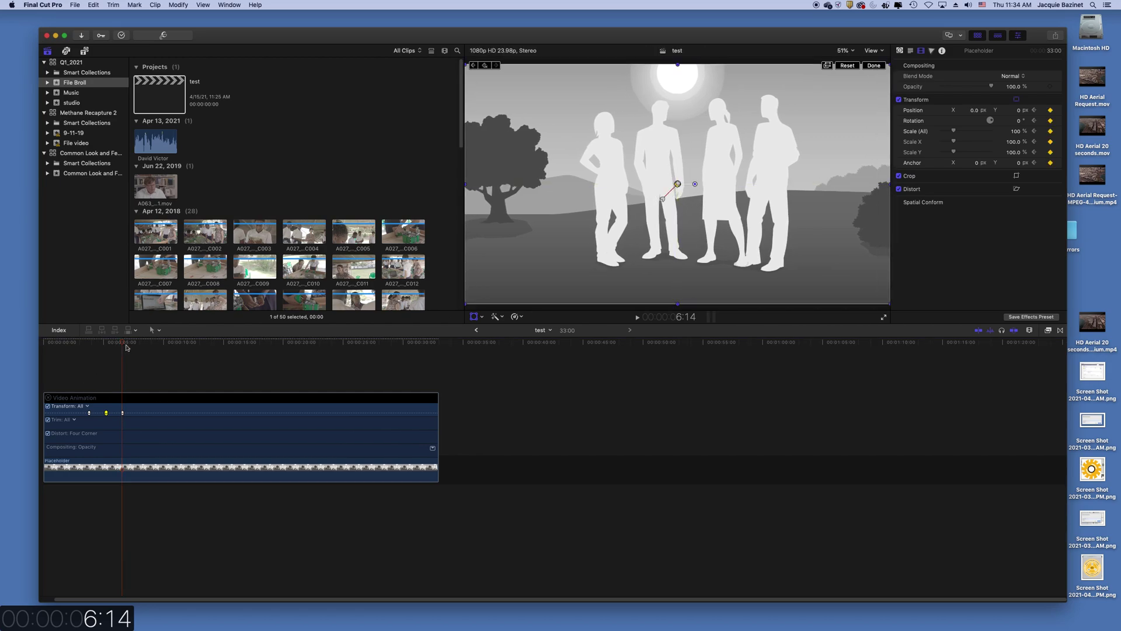
{"action": "left_click_drag", "start_coordinate": [126, 347], "coordinate": [156, 349]}
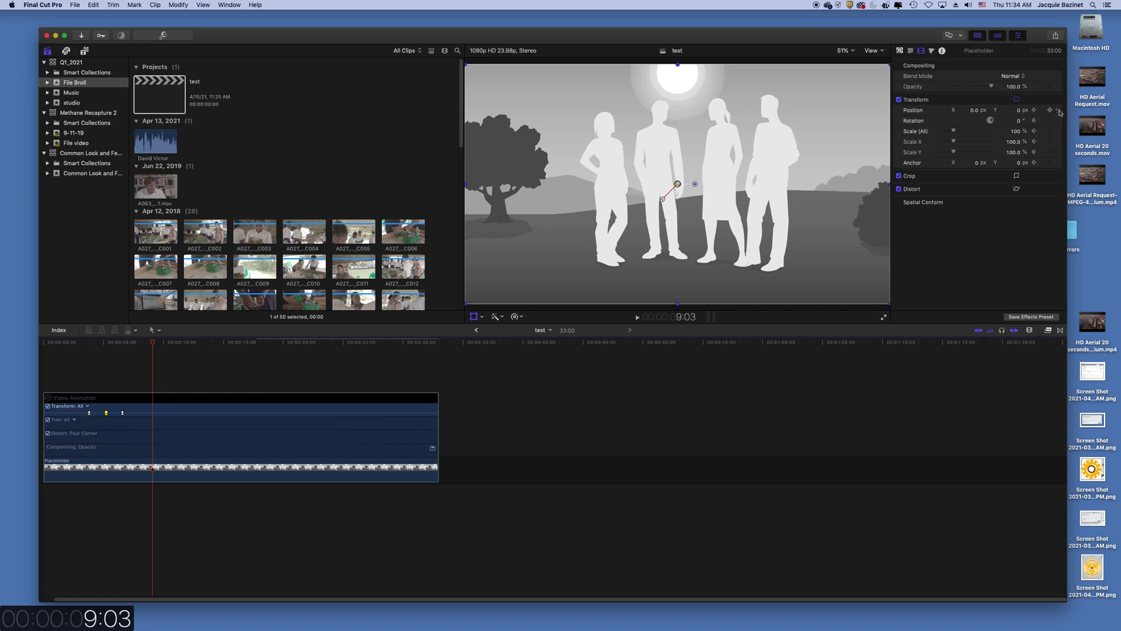
{"action": "left_click", "coordinate": [1059, 111]}
{"action": "left_click", "coordinate": [1058, 100]}
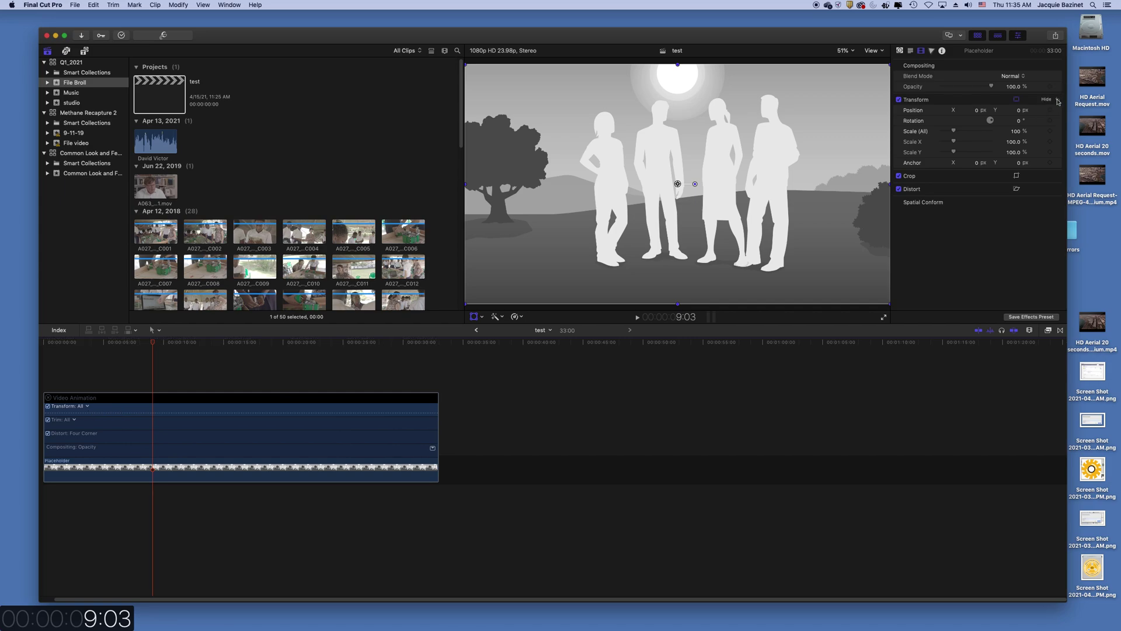
{"action": "right_click", "coordinate": [119, 400]}
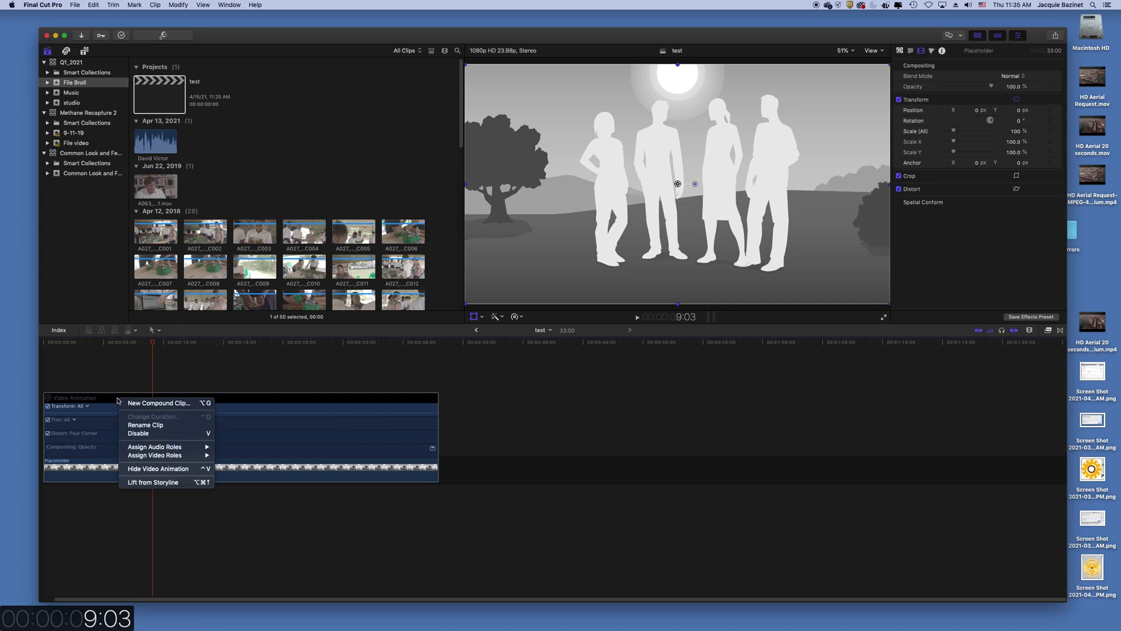
Hide the animation lanes, rewind near the clip start, and apply a Ken Burns crop
{"action": "left_click", "coordinate": [162, 469]}
{"action": "left_click_drag", "start_coordinate": [141, 345], "coordinate": [99, 351]}
{"action": "left_click", "coordinate": [482, 316]}
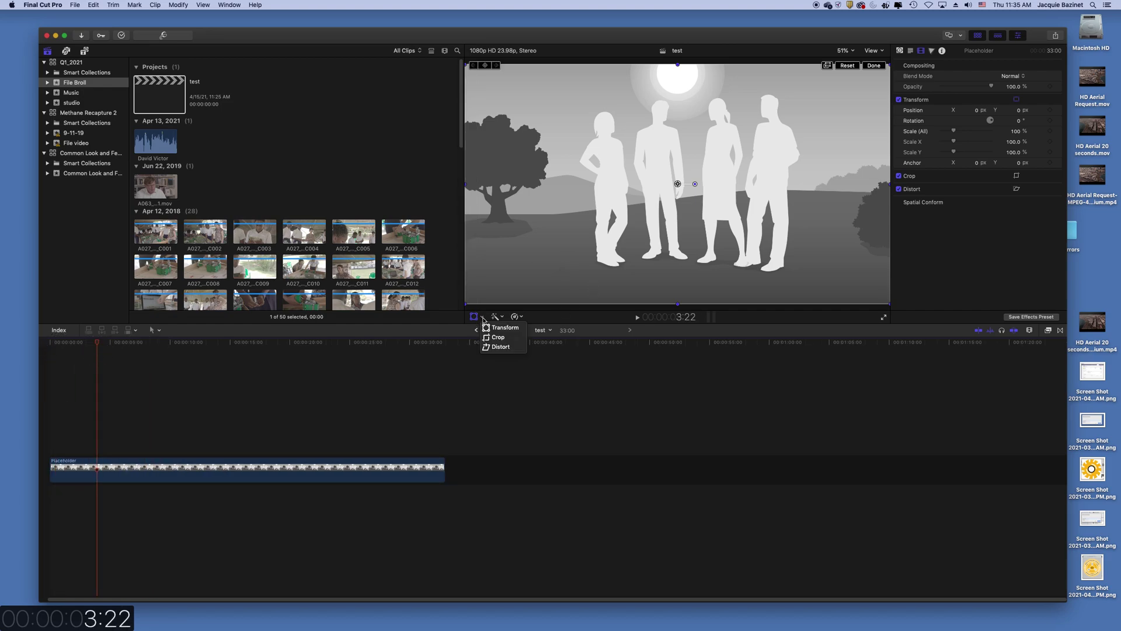
{"action": "left_click", "coordinate": [494, 337]}
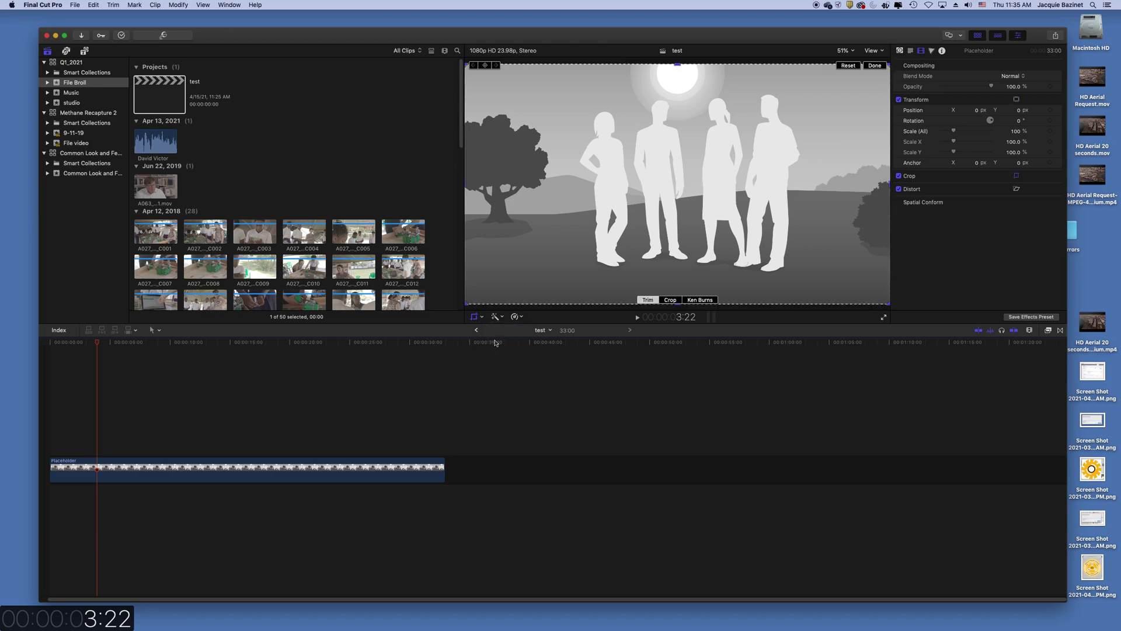
{"action": "left_click", "coordinate": [692, 304]}
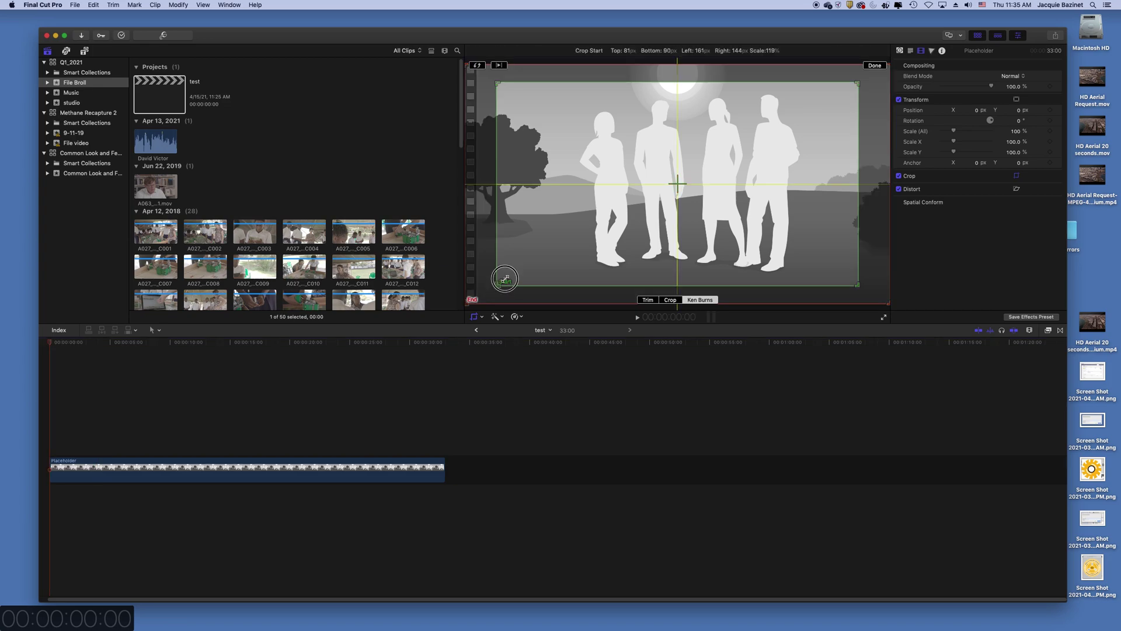
Enlarge the Ken Burns Start frame and preview the pan-and-zoom move
{"action": "left_click_drag", "start_coordinate": [495, 284], "coordinate": [489, 289]}
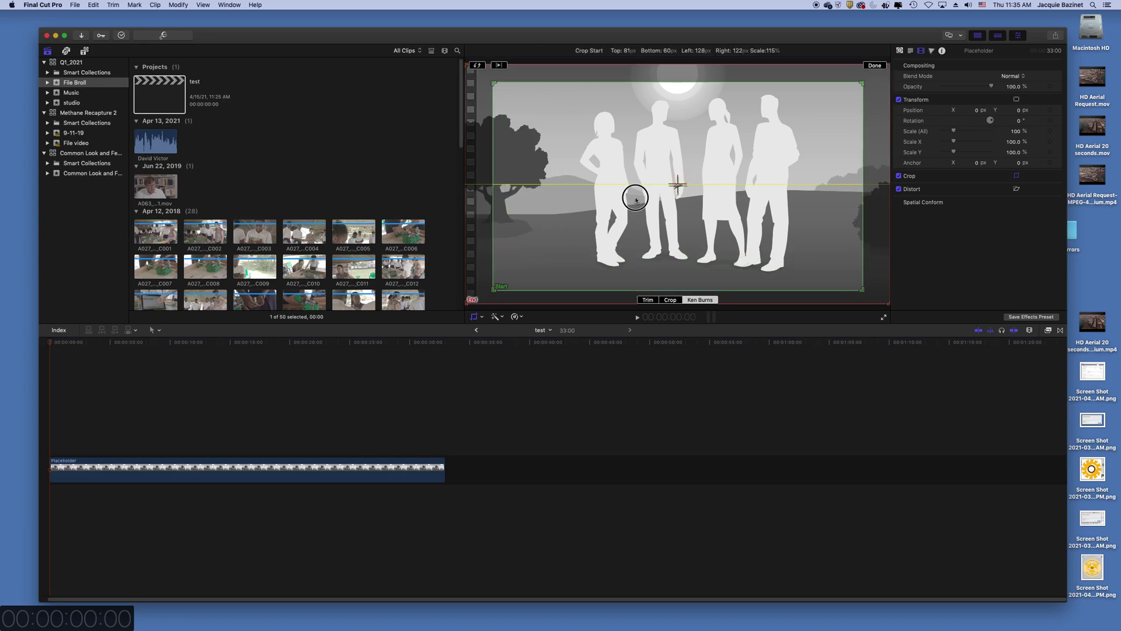
{"action": "left_click_drag", "start_coordinate": [635, 198], "coordinate": [636, 198]}
{"action": "left_click", "coordinate": [500, 65]}
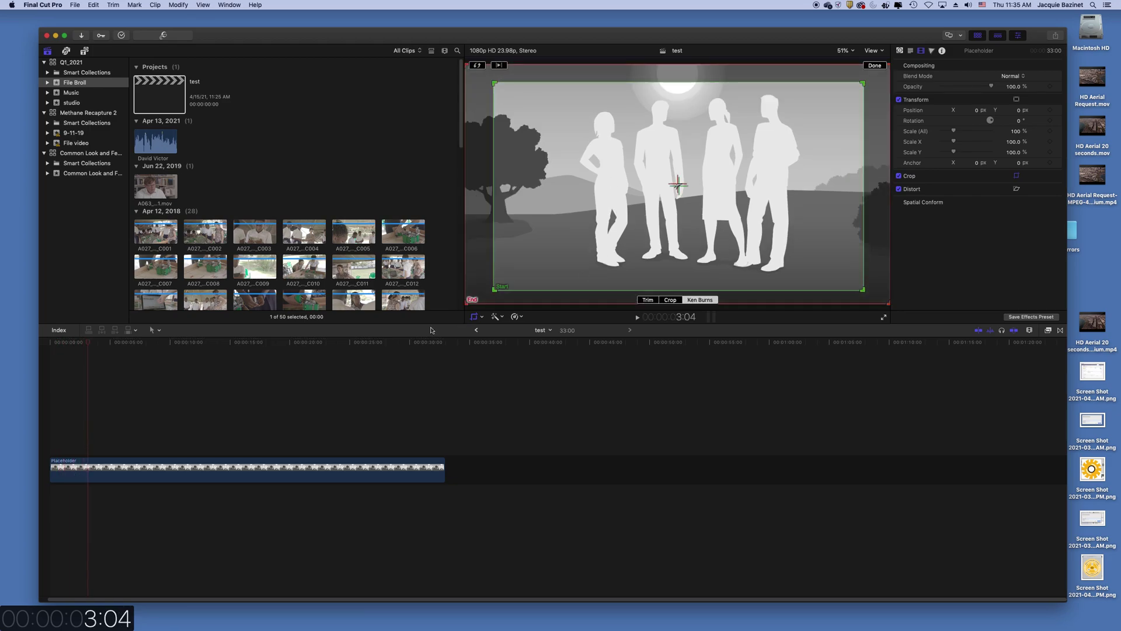
Trim the clip from 33:00 to 3:04 and play it back from the start
{"action": "left_click_drag", "start_coordinate": [443, 472], "coordinate": [87, 464]}
{"action": "key", "text": "Home"}
{"action": "key", "text": "space"}
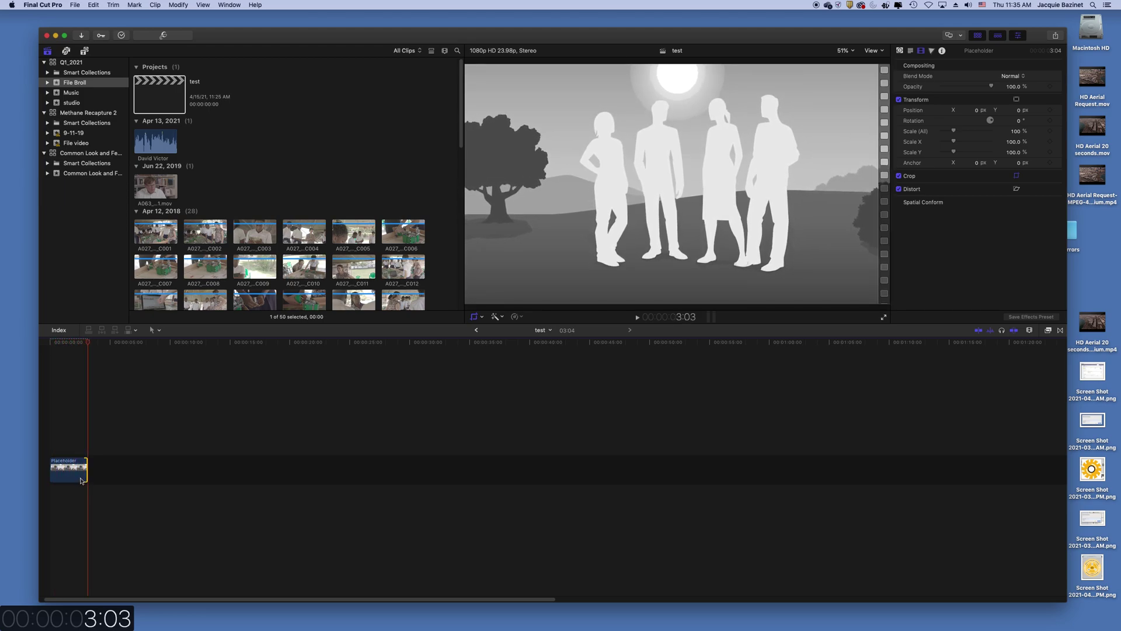
{"action": "left_click_drag", "start_coordinate": [112, 342], "coordinate": [50, 342]}
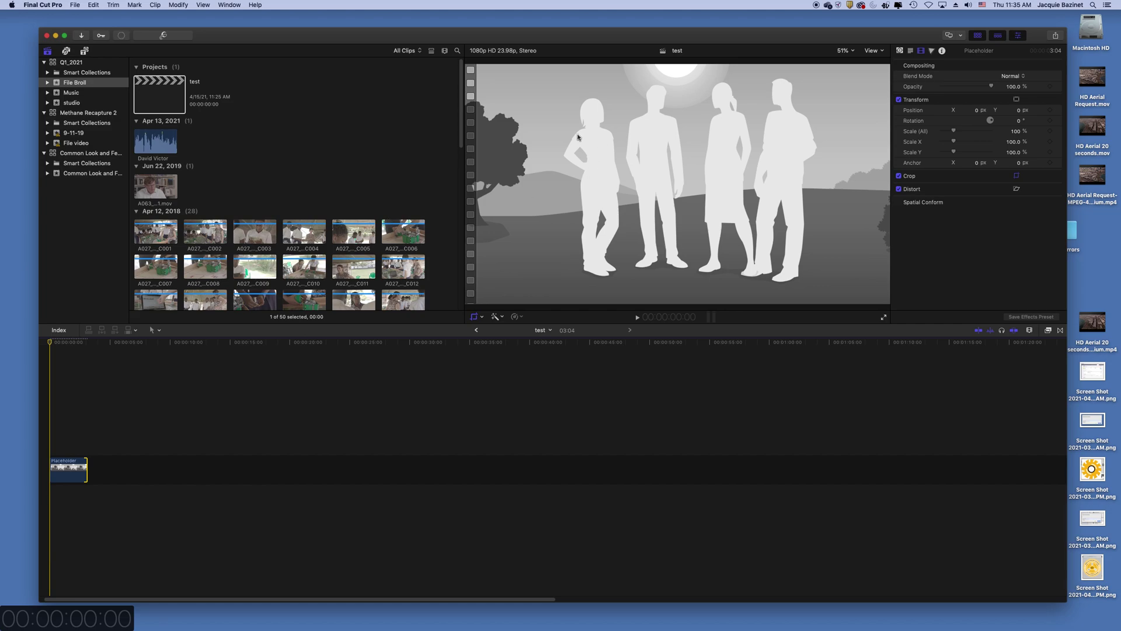
Shrink the Ken Burns Start rectangle onto the two right-hand figures and preview the zoom-out
{"action": "left_click", "coordinate": [496, 317]}
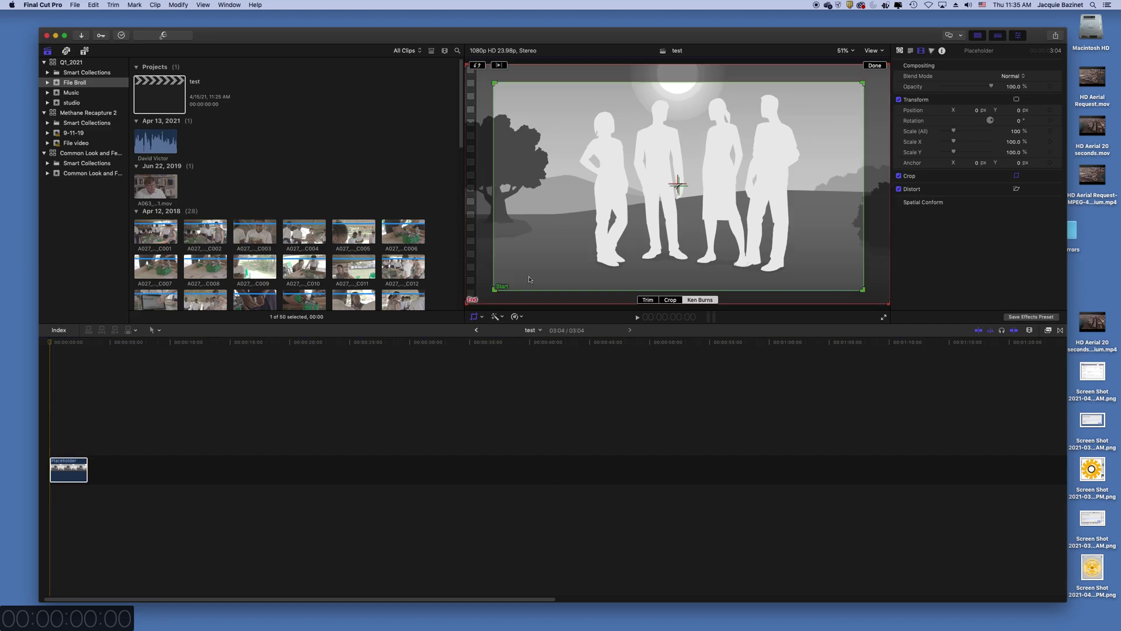
{"action": "left_click_drag", "start_coordinate": [494, 291], "coordinate": [565, 252]}
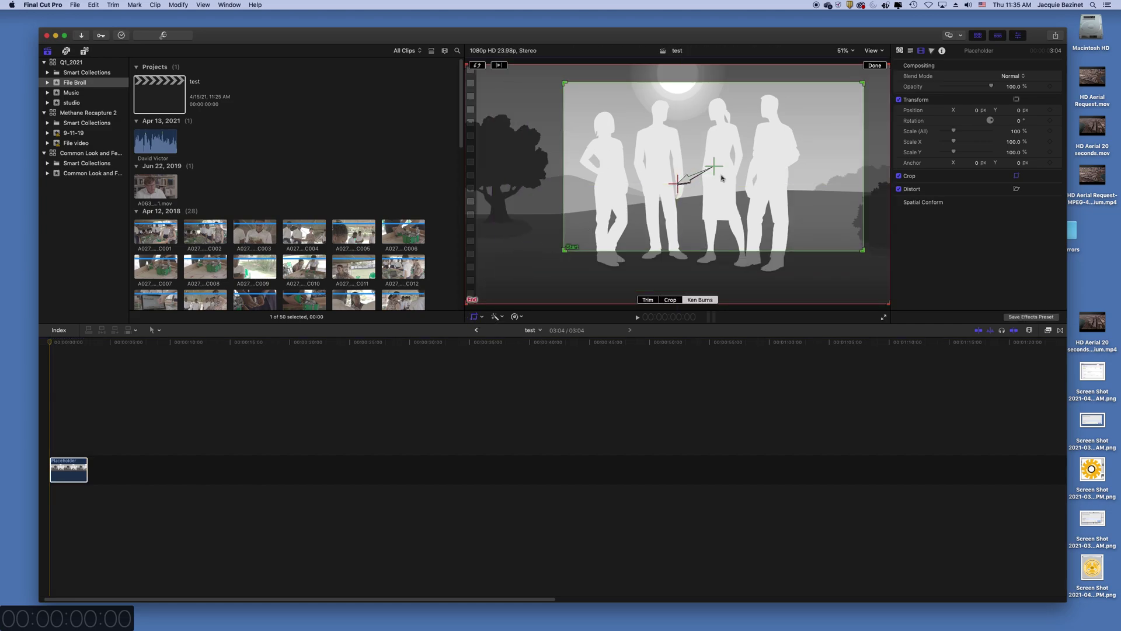
{"action": "mouse_move", "coordinate": [723, 176]}
{"action": "left_mouse_down"}
{"action": "mouse_move", "coordinate": [696, 183]}
{"action": "mouse_move", "coordinate": [694, 171]}
{"action": "mouse_move", "coordinate": [664, 195]}
{"action": "mouse_move", "coordinate": [704, 177]}
{"action": "left_mouse_up"}
{"action": "left_click_drag", "start_coordinate": [544, 251], "coordinate": [619, 206]}
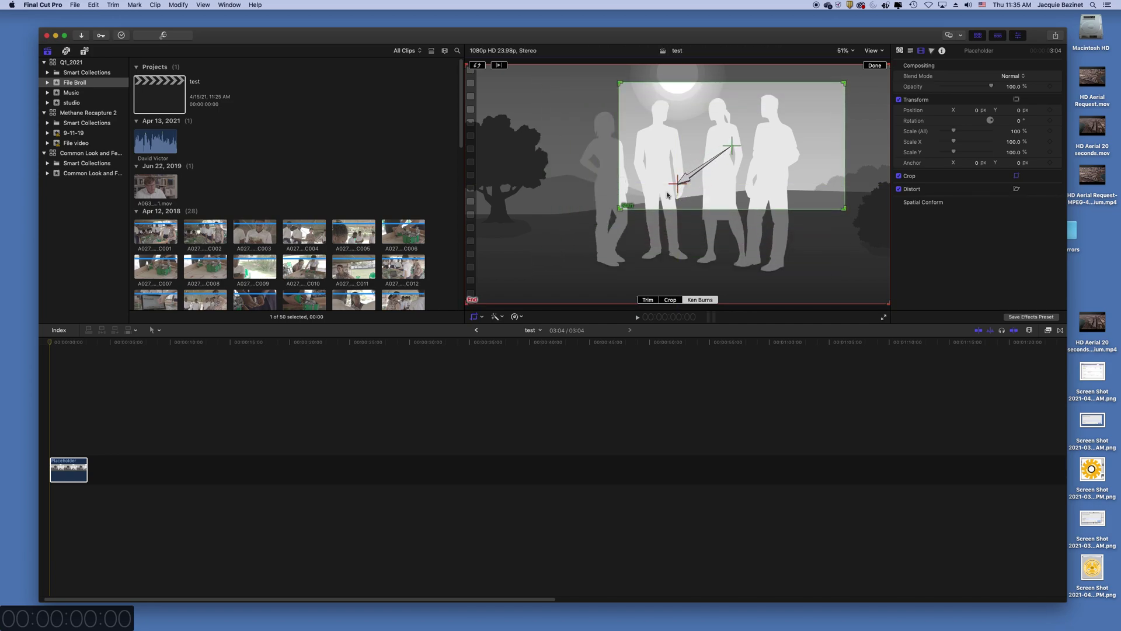
{"action": "left_click_drag", "start_coordinate": [757, 166], "coordinate": [777, 147]}
{"action": "left_click_drag", "start_coordinate": [633, 205], "coordinate": [682, 170]}
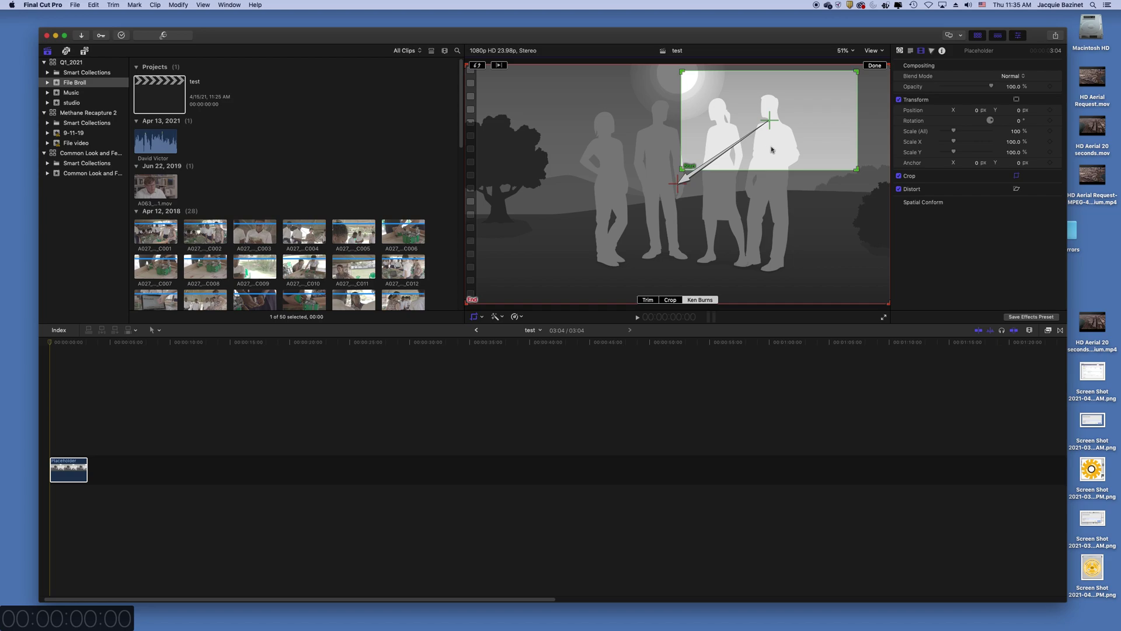
{"action": "left_click_drag", "start_coordinate": [762, 150], "coordinate": [742, 155]}
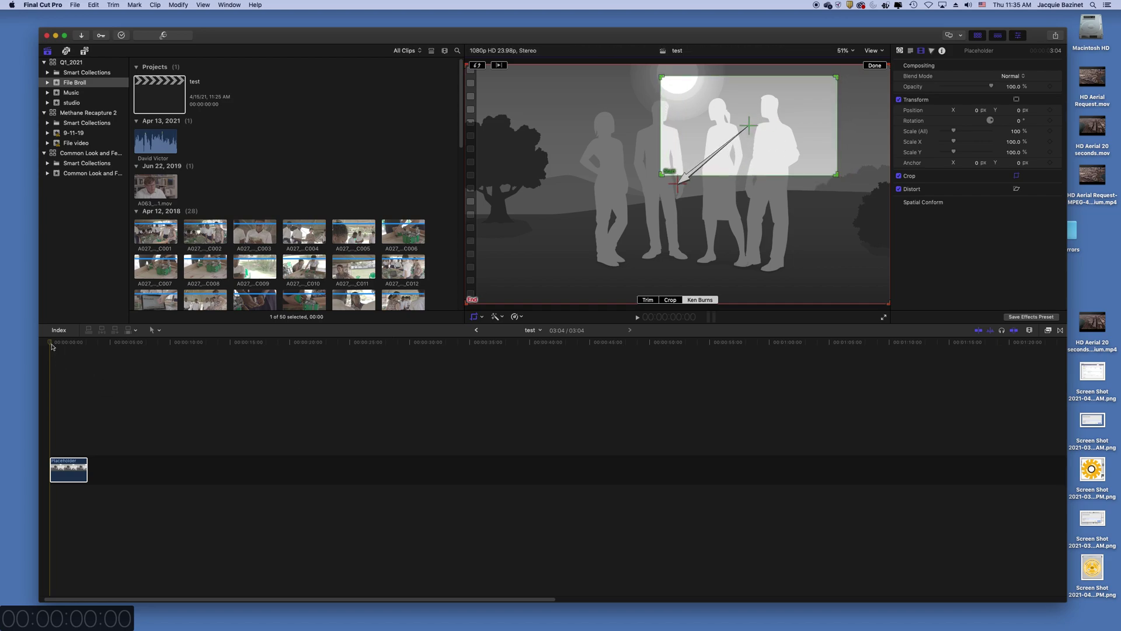
{"action": "key", "text": "space"}
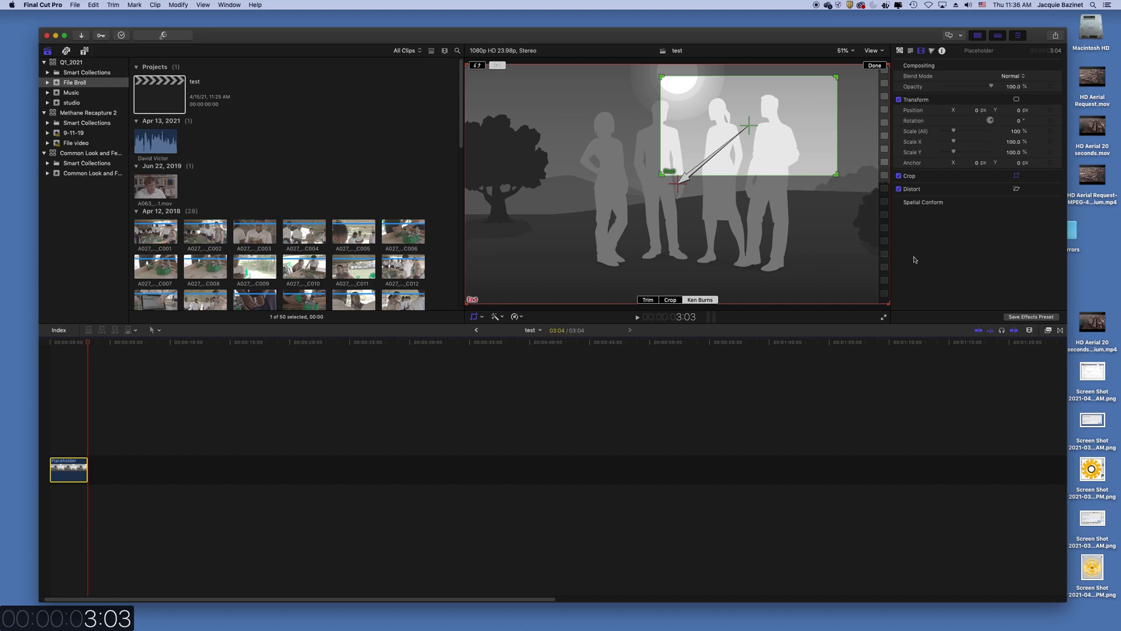
Switch the viewer back to Transform mode and scrub the Placeholder clip to review the zoom
{"action": "left_click", "coordinate": [482, 317]}
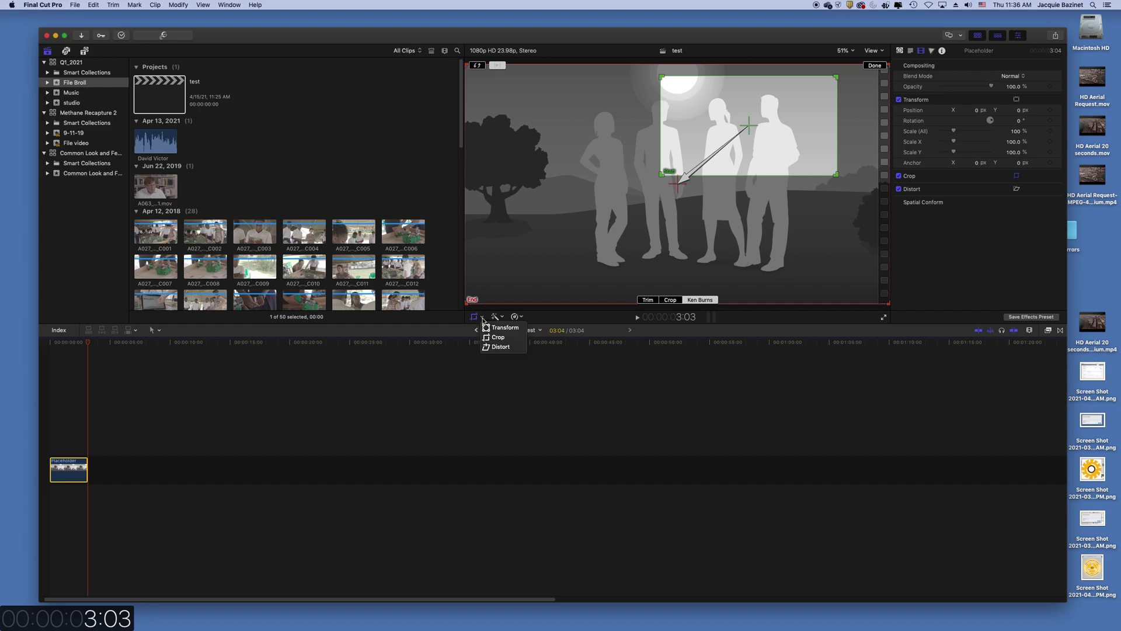
{"action": "left_click", "coordinate": [497, 326]}
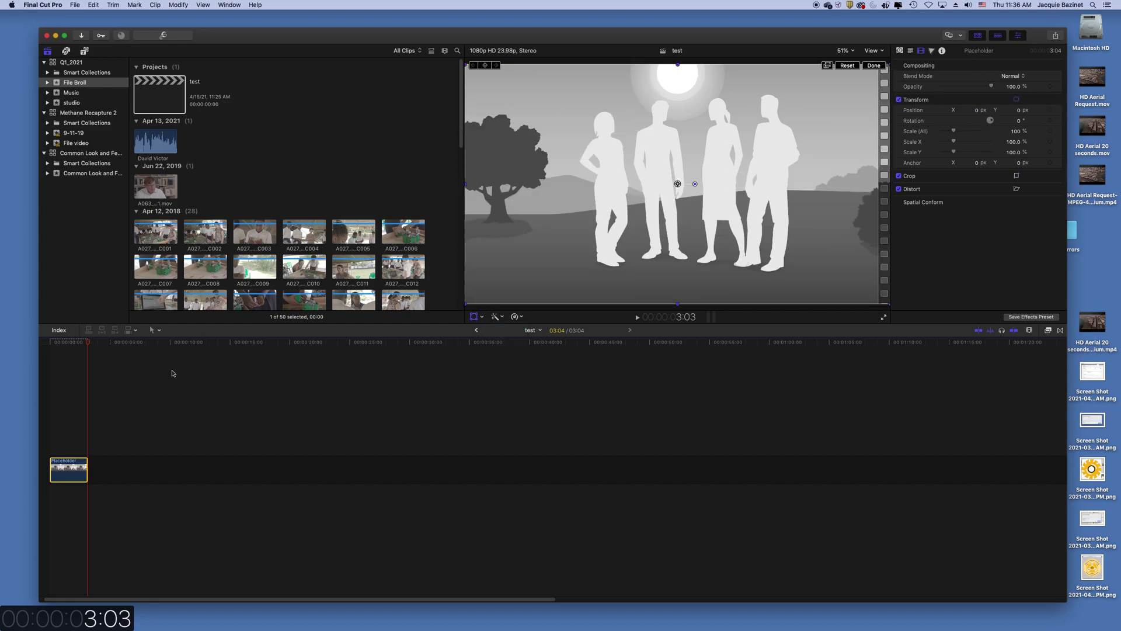
{"action": "right_click", "coordinate": [64, 478]}
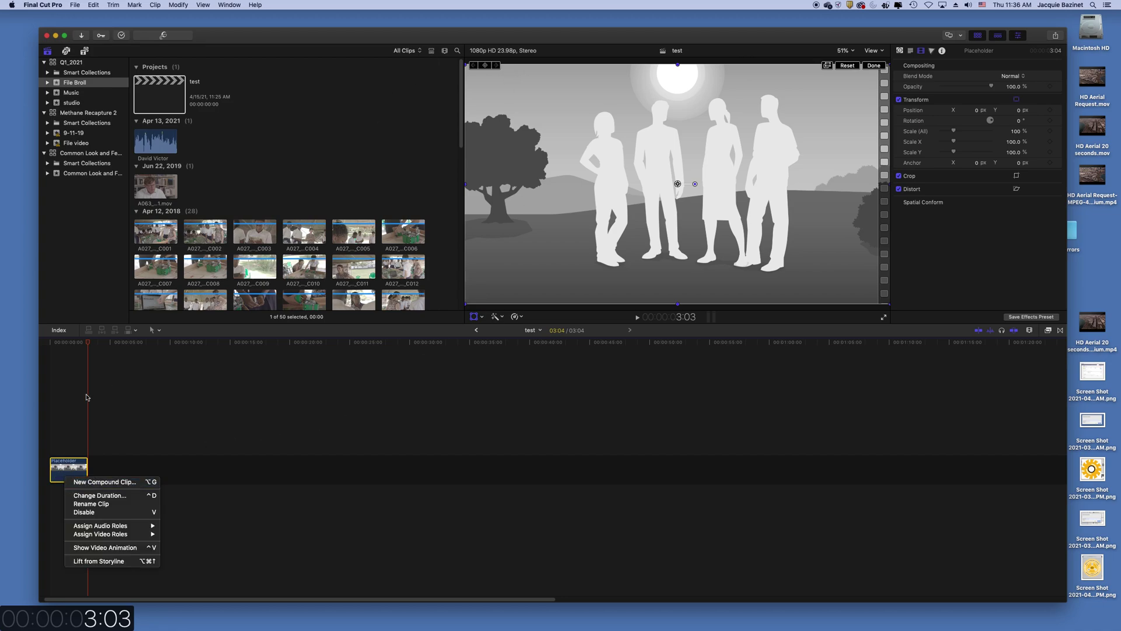
{"action": "left_click", "coordinate": [205, 374]}
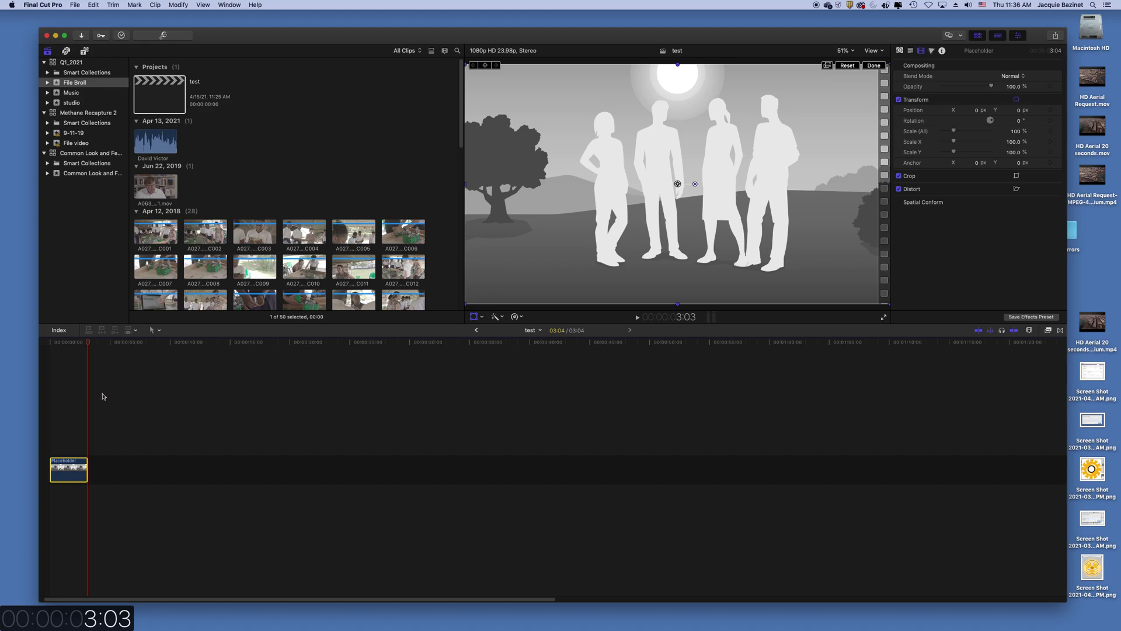
{"action": "left_click_drag", "start_coordinate": [90, 344], "coordinate": [69, 354]}
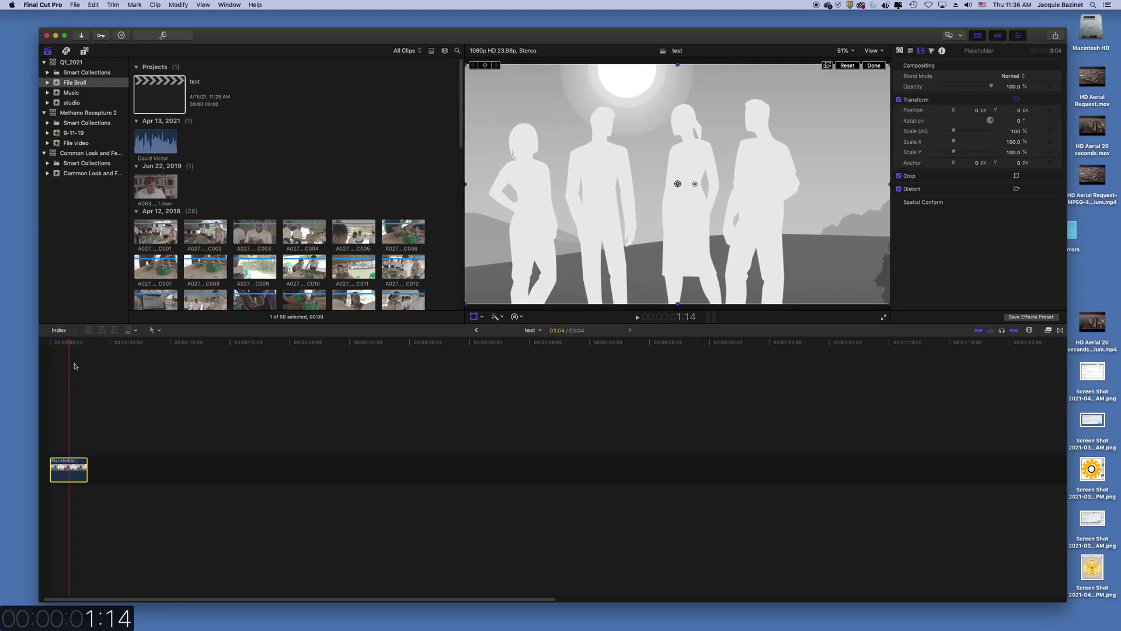
{"action": "left_click", "coordinate": [76, 349]}
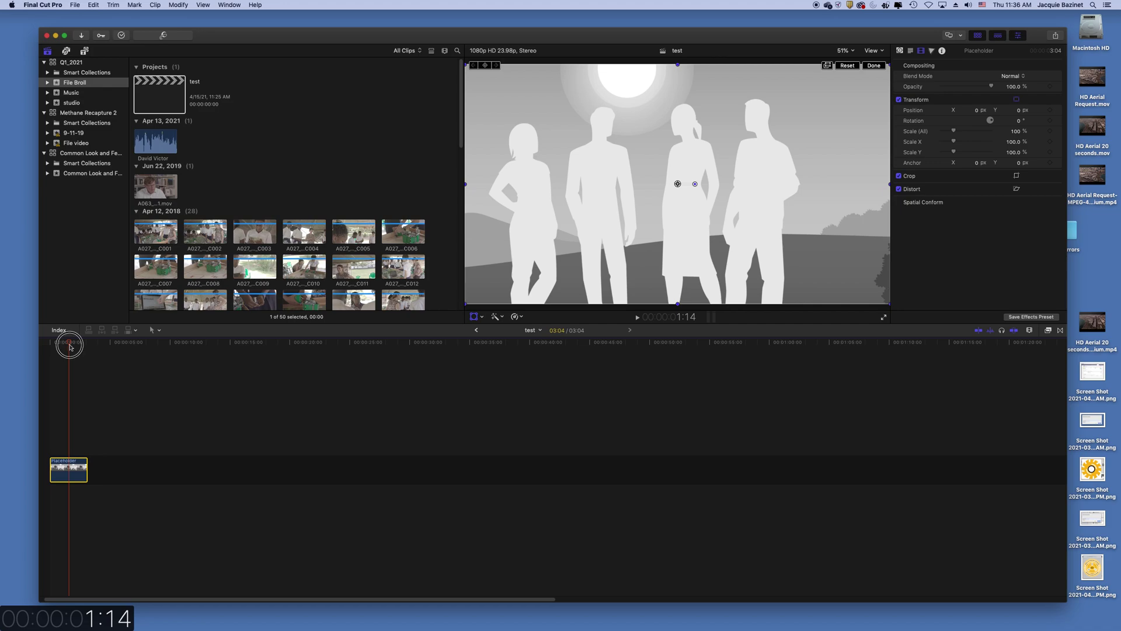
{"action": "left_click", "coordinate": [87, 113]}
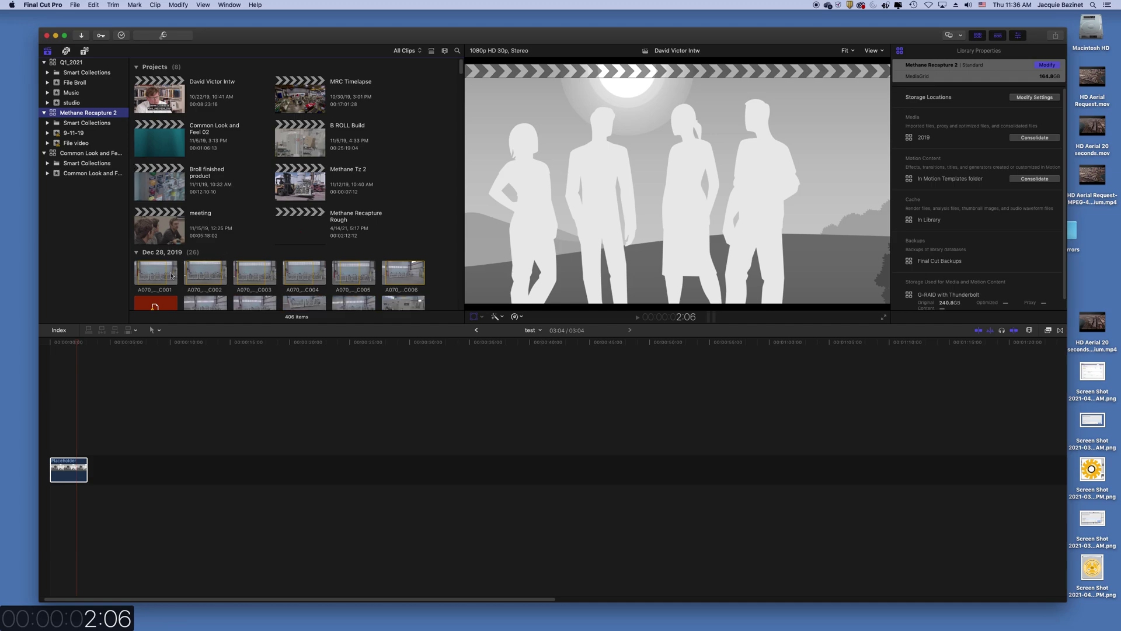
Open the Methane Recapture Rough project from the Methane Recapture 2 library browser
{"action": "scroll", "coordinate": [460, 72], "scroll_direction": "down", "scroll_amount": 4}
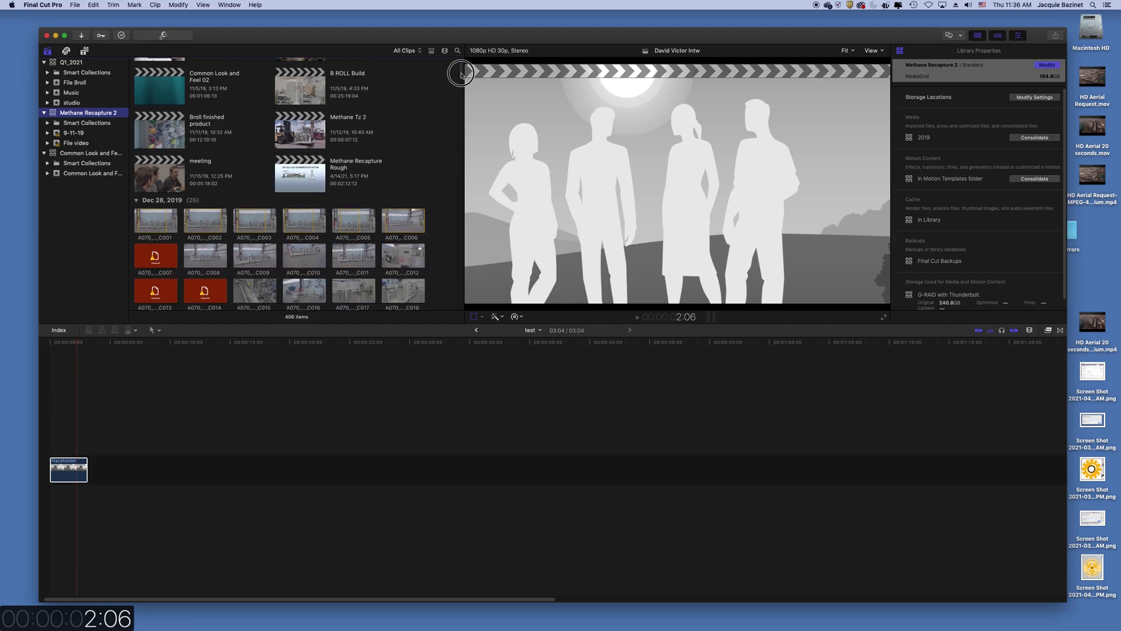
{"action": "scroll", "coordinate": [460, 72], "scroll_direction": "up", "scroll_amount": 3}
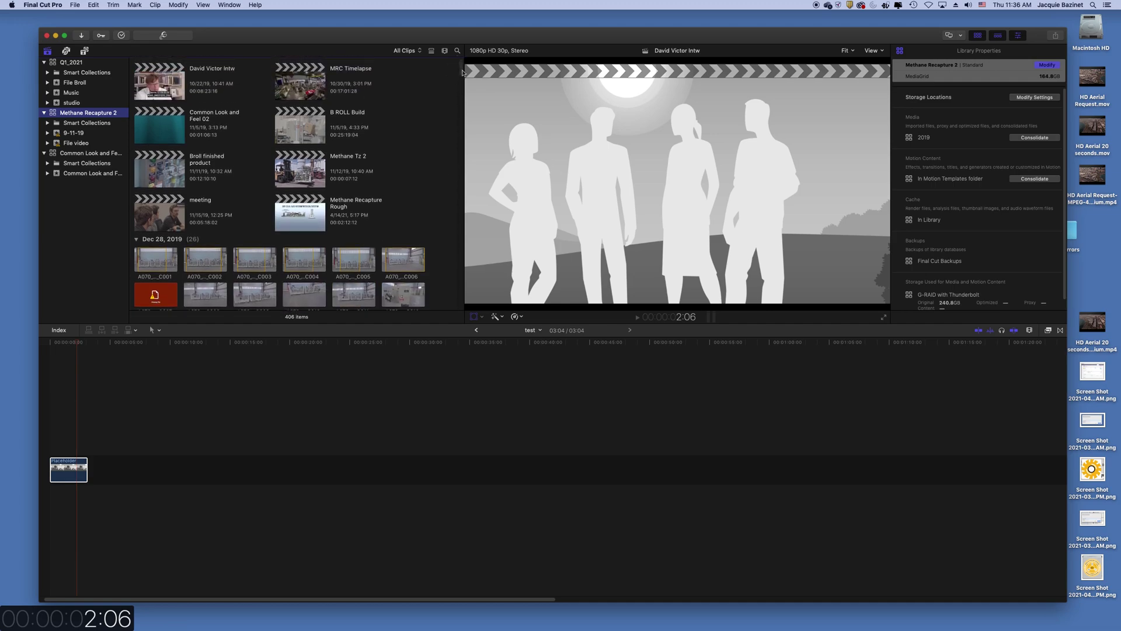
{"action": "double_click", "coordinate": [296, 225]}
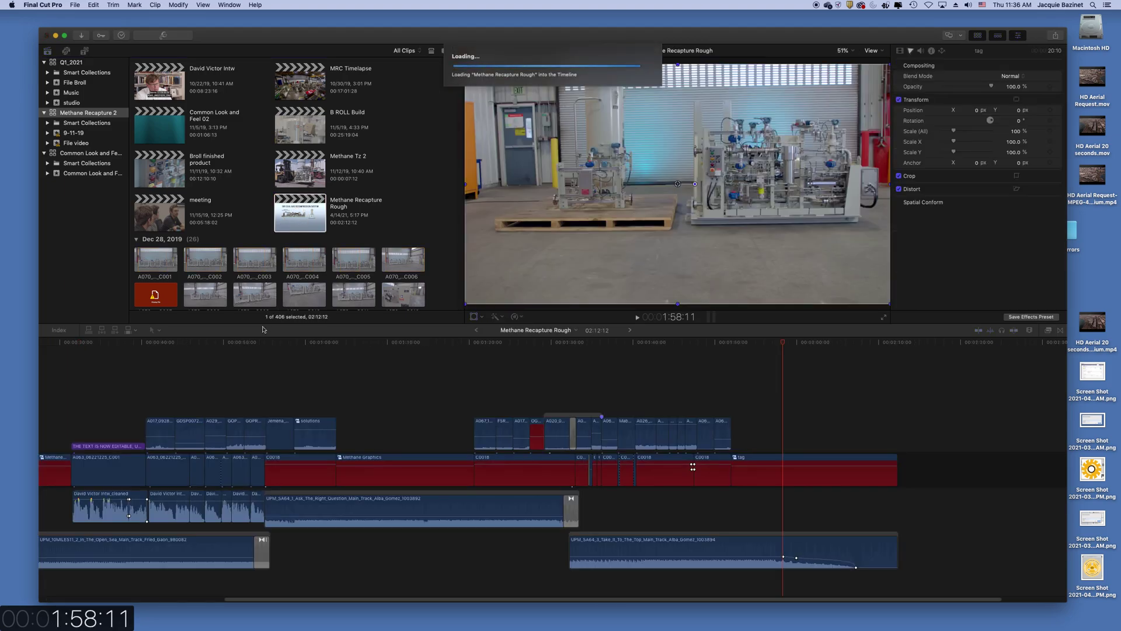